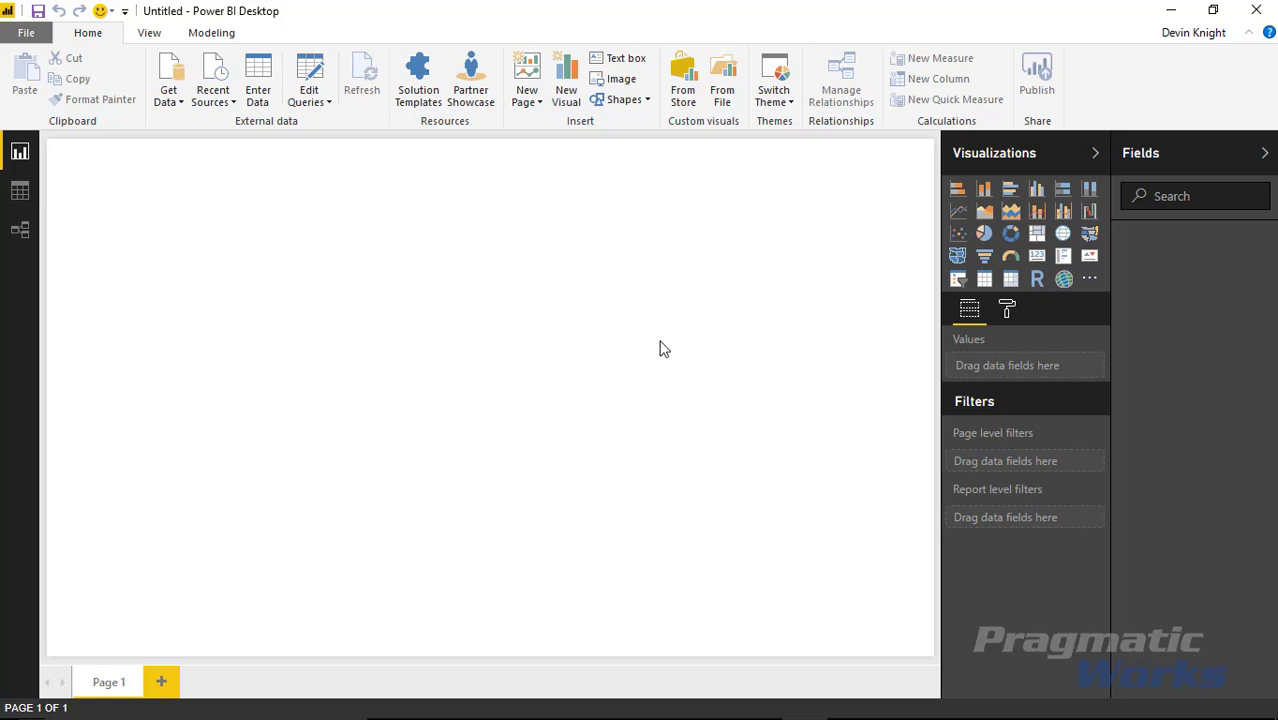
Open the Correctional Facility Daily Population Count Excel workbook through Get Data
left_click(170, 104)
left_click(226, 160)
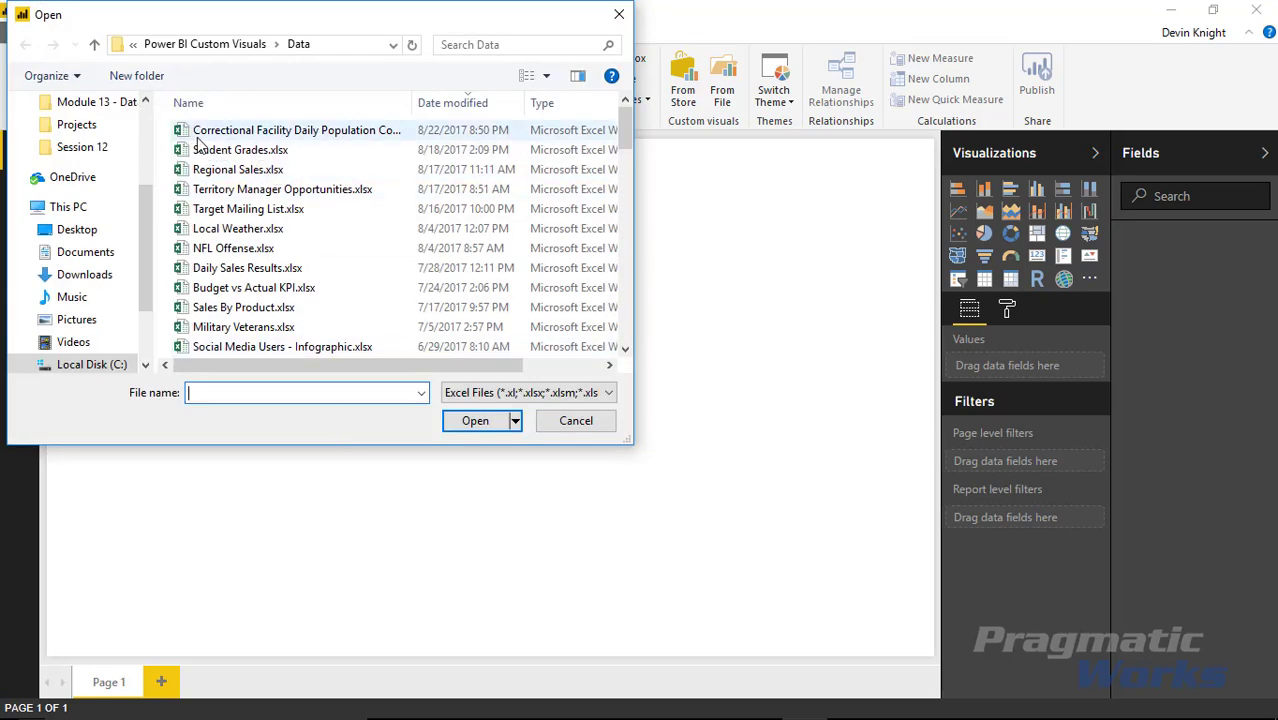
left_click(301, 137)
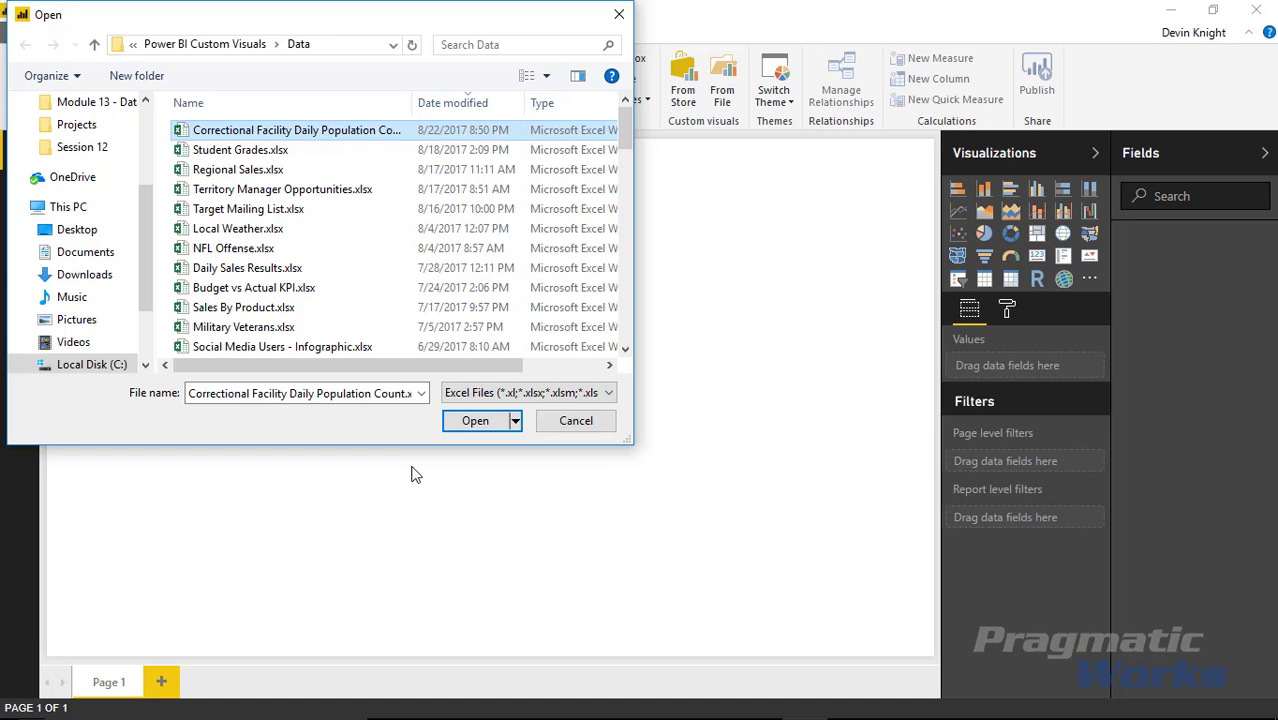
key("Return")
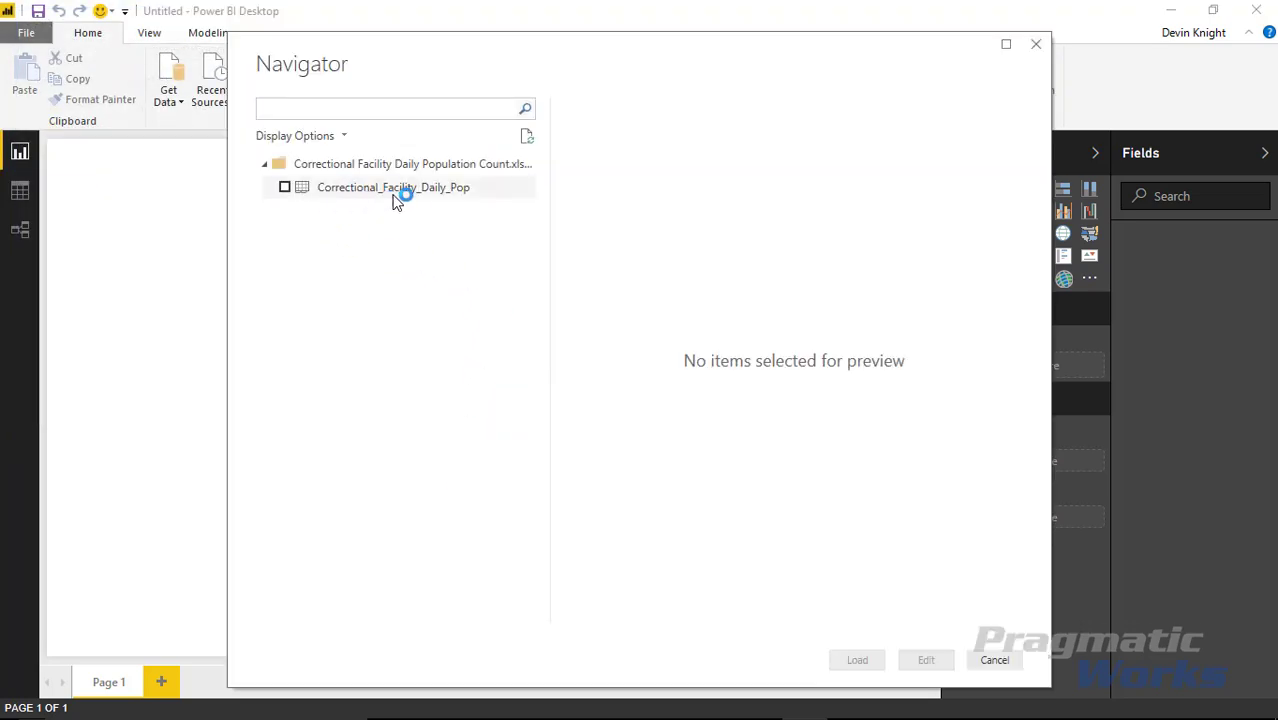
Tick the Correctional_Facility_Daily_Pop table and load it into the report
left_click(285, 187)
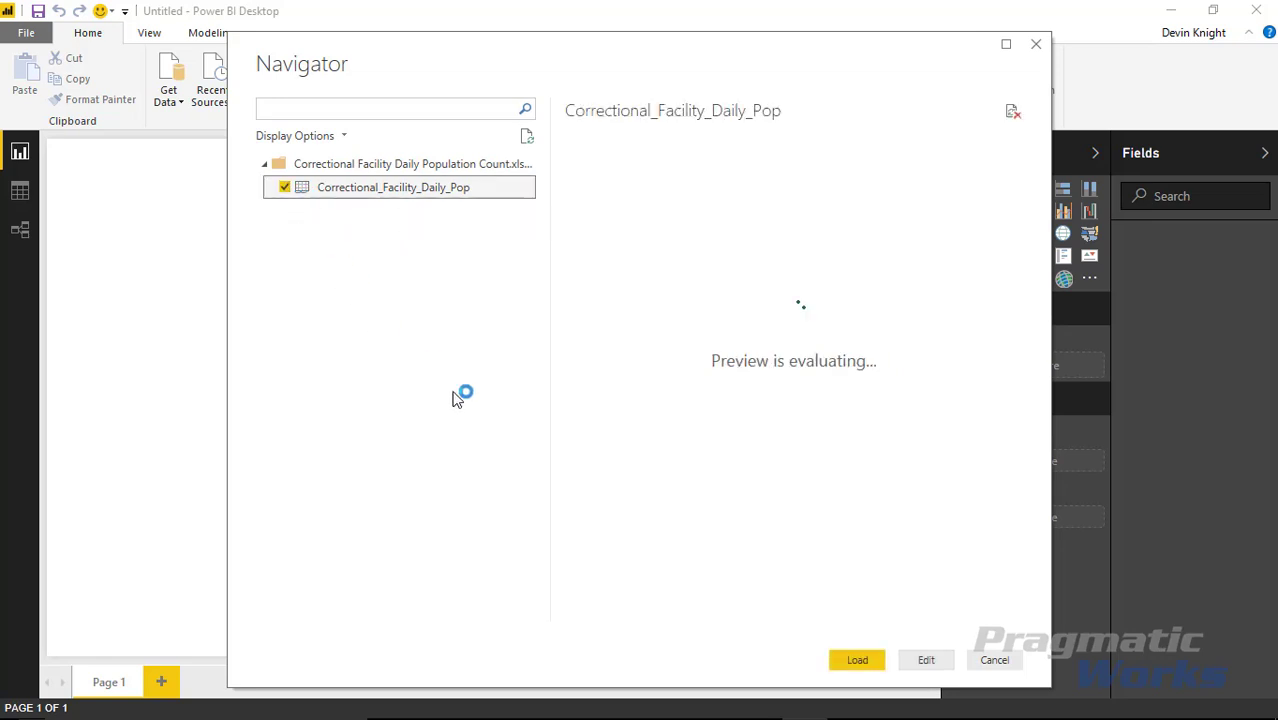
left_click(876, 668)
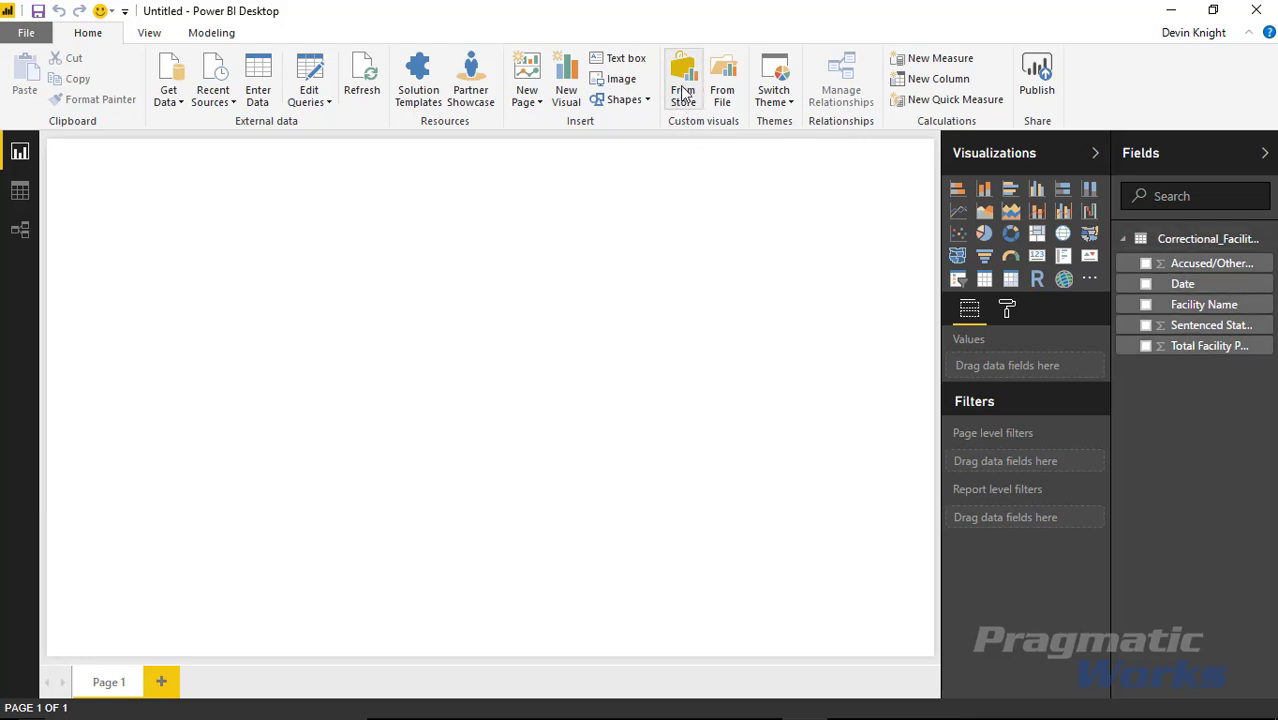
Search the visuals store for 'calendar' and import the Calendar by Tallan visual
left_click(682, 100)
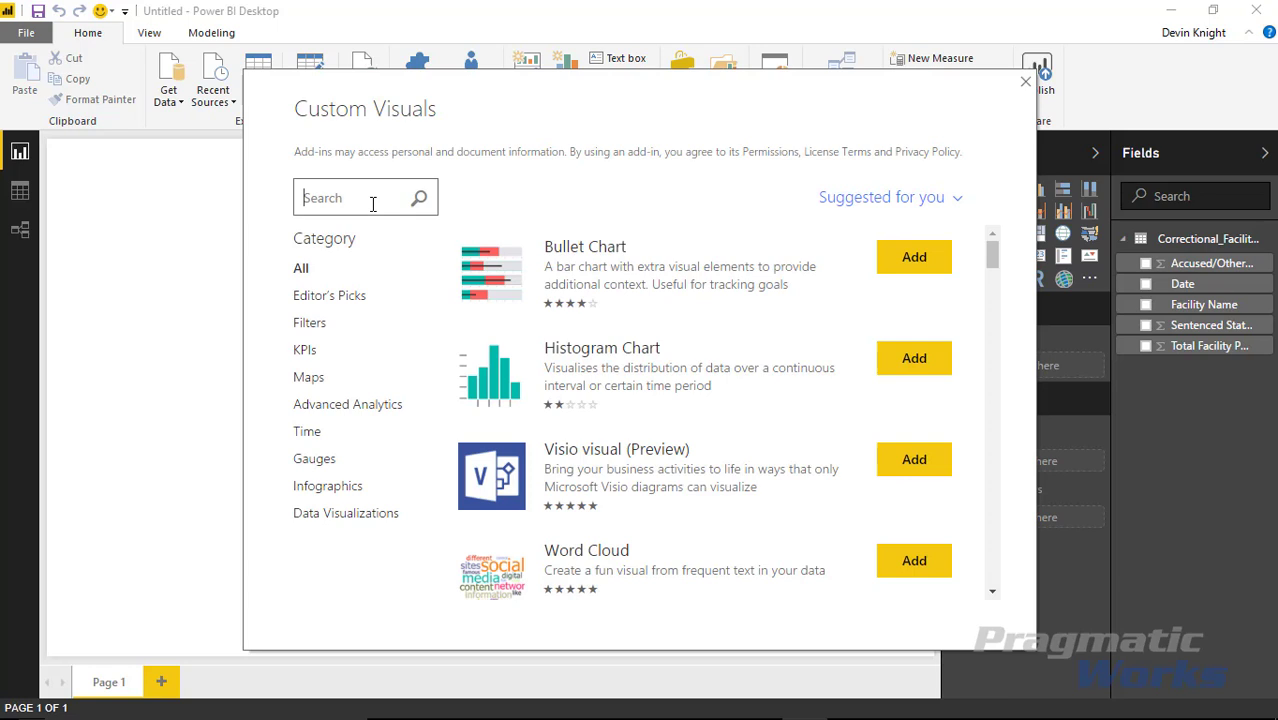
type("calendar")
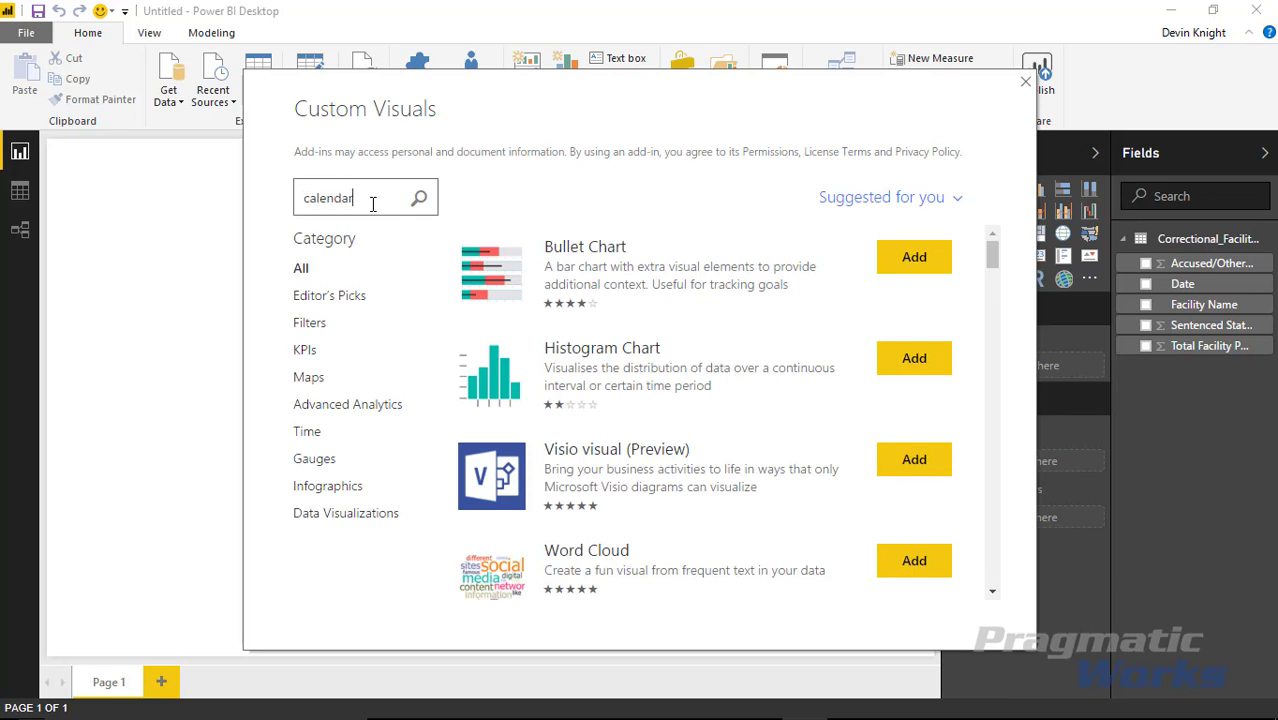
key("Return")
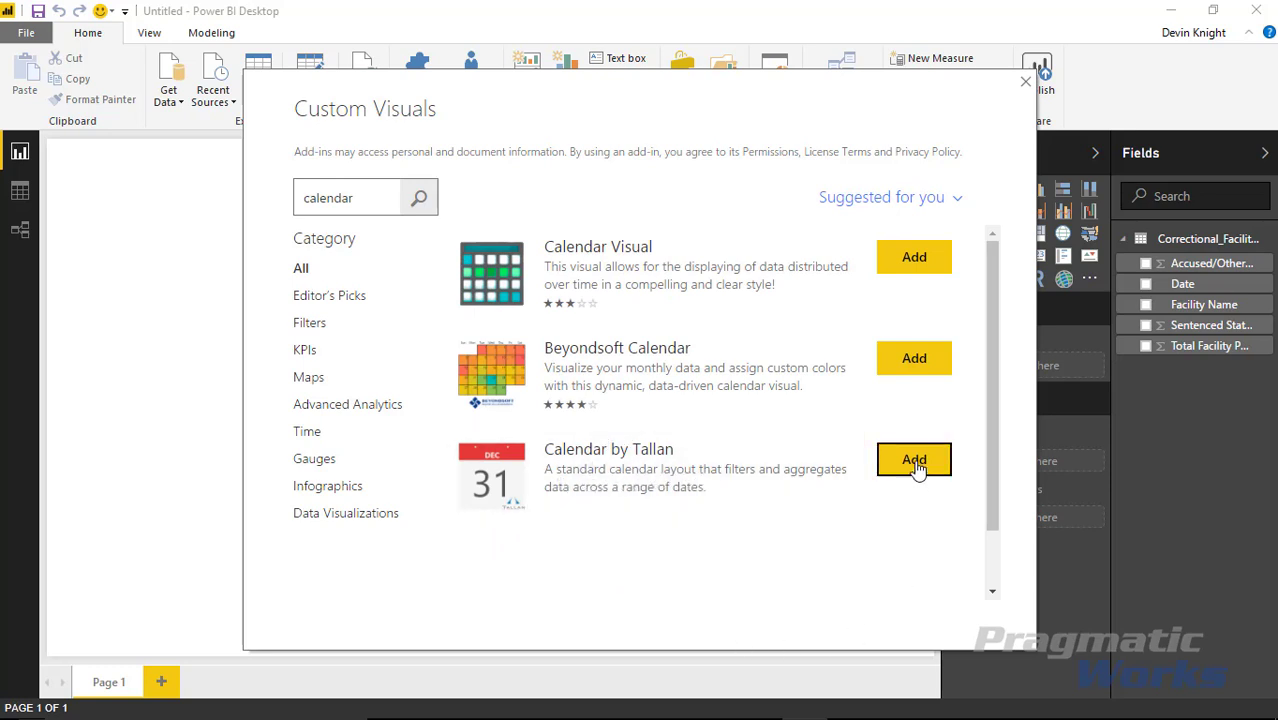
left_click(914, 462)
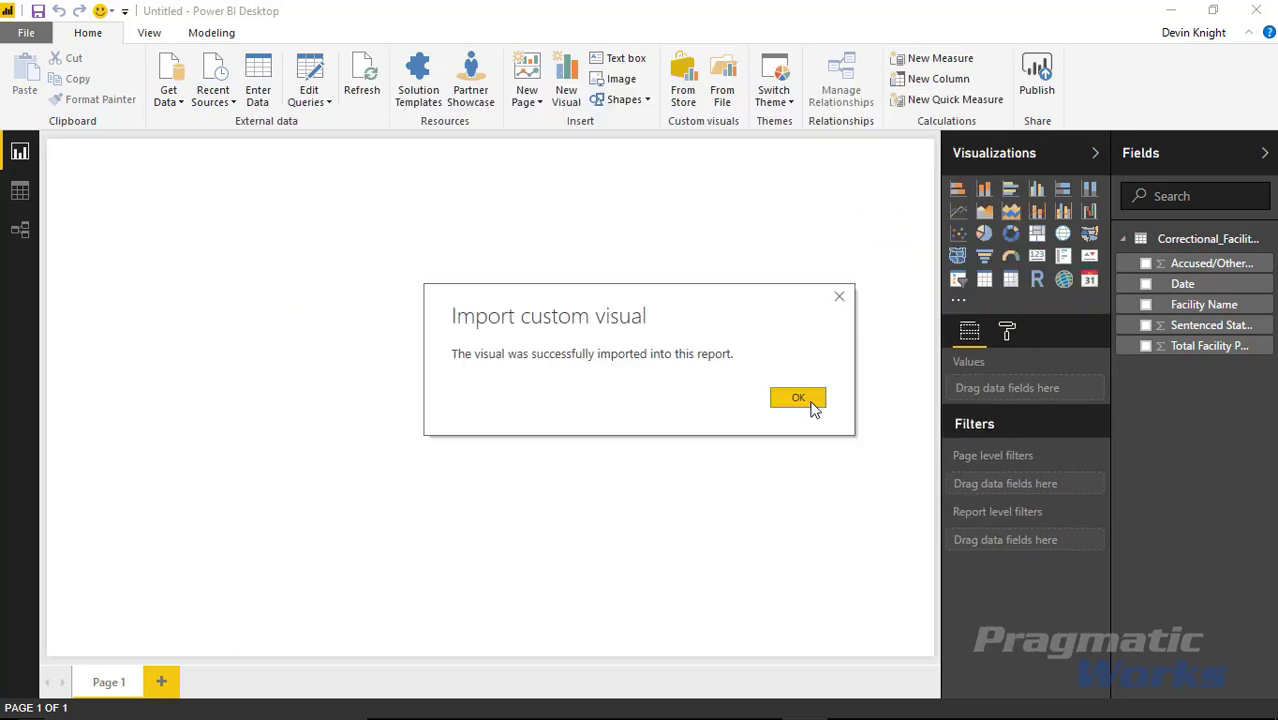
left_click(818, 404)
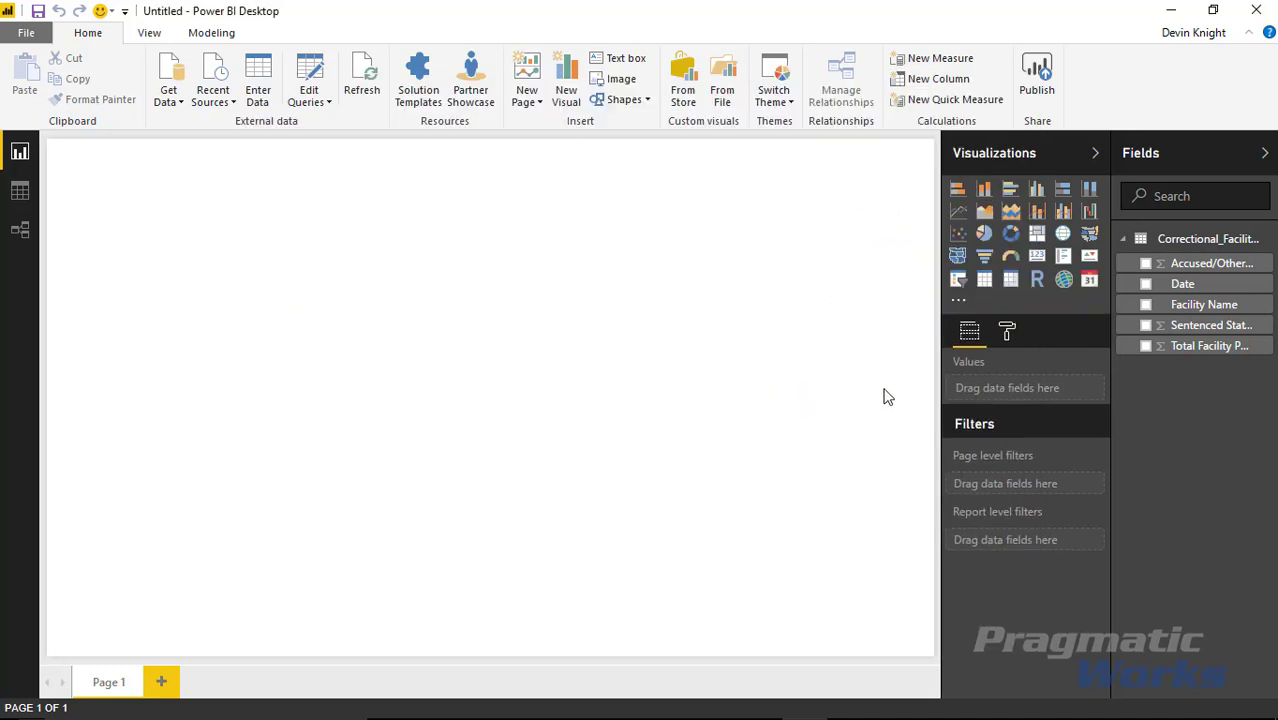
Place an enlarged calendar visual using Date and Total Facility Population as its fields
left_click(1088, 281)
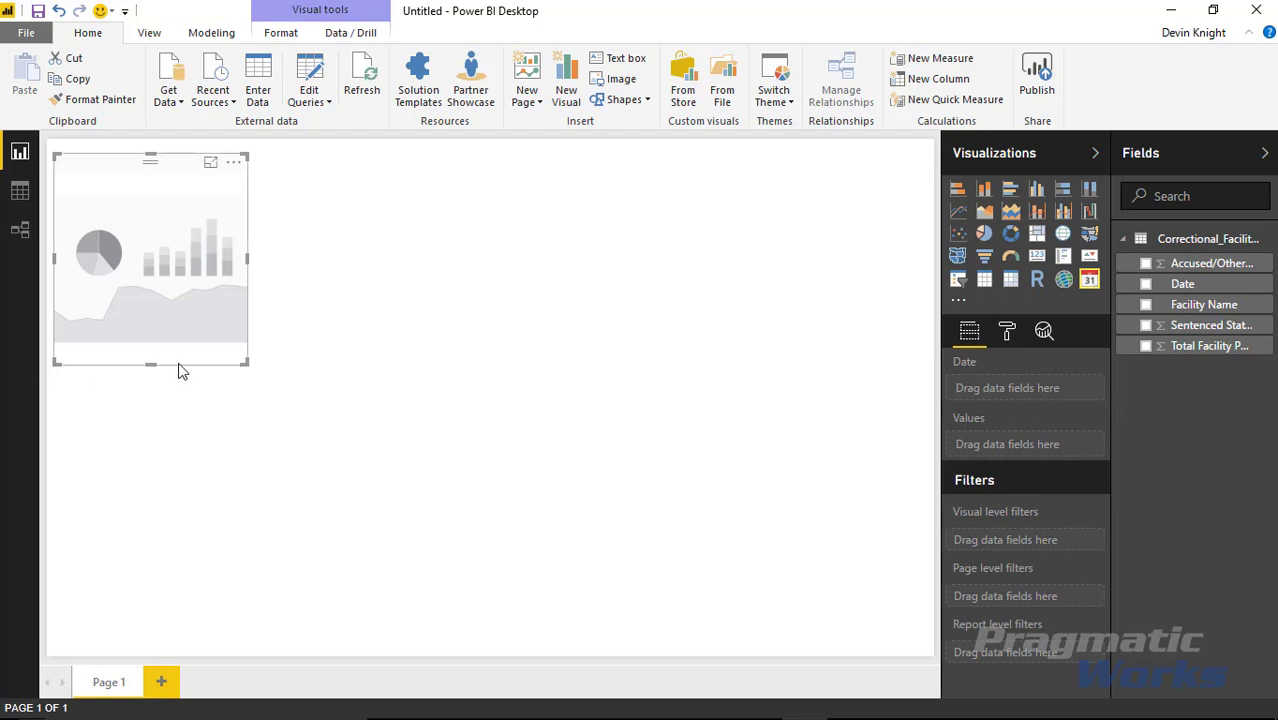
left_click_drag(247, 362, 506, 652)
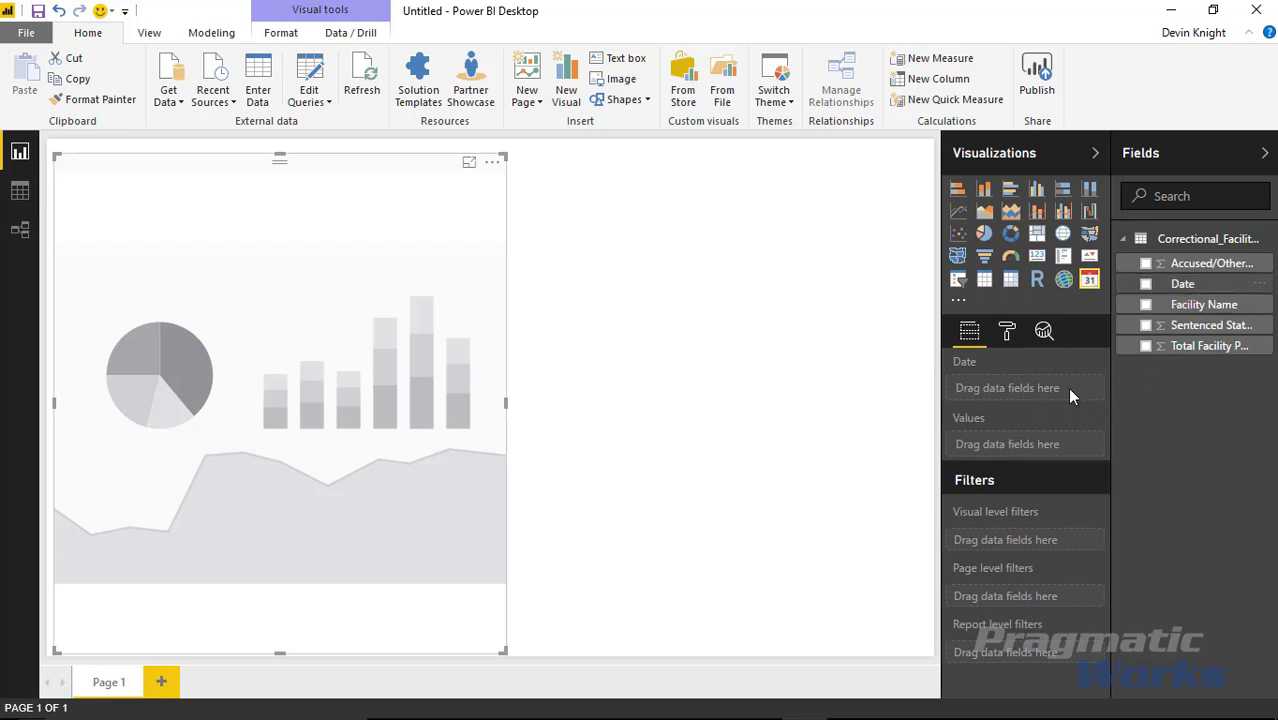
left_click_drag(1159, 290, 1050, 390)
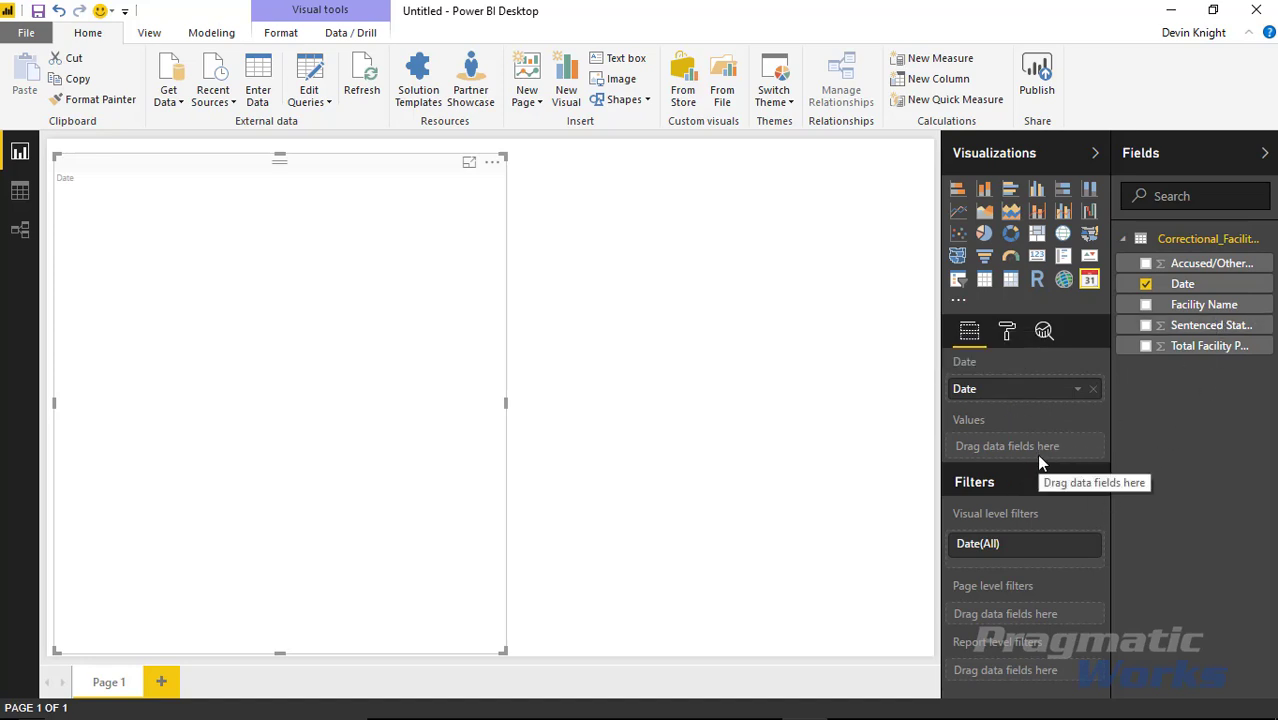
right_click(1265, 331)
left_click(1244, 673)
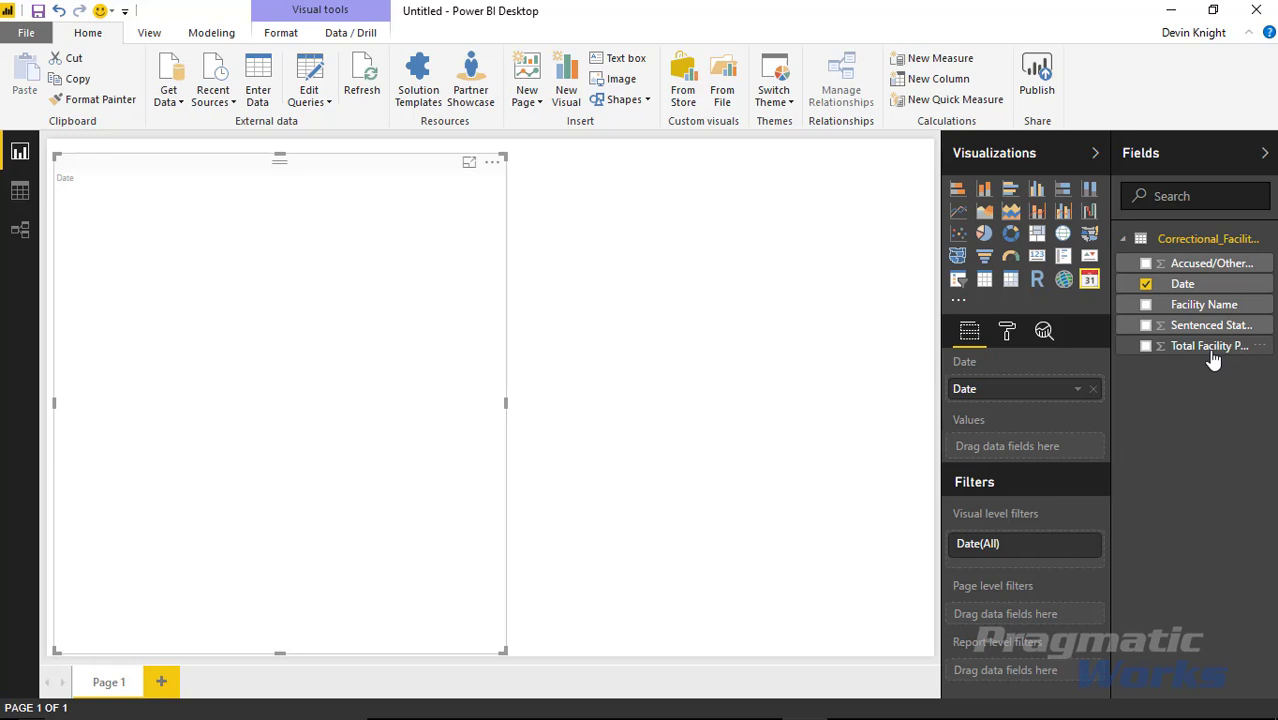
left_click(1258, 346)
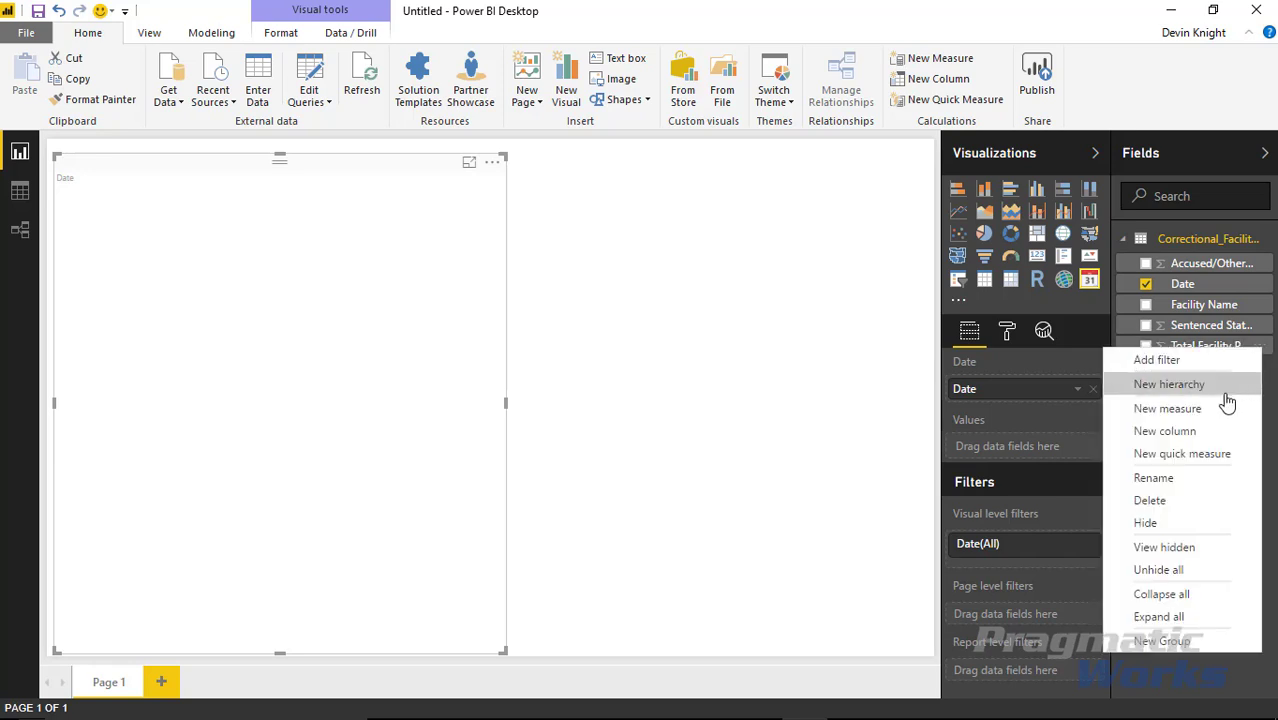
left_click(1192, 700)
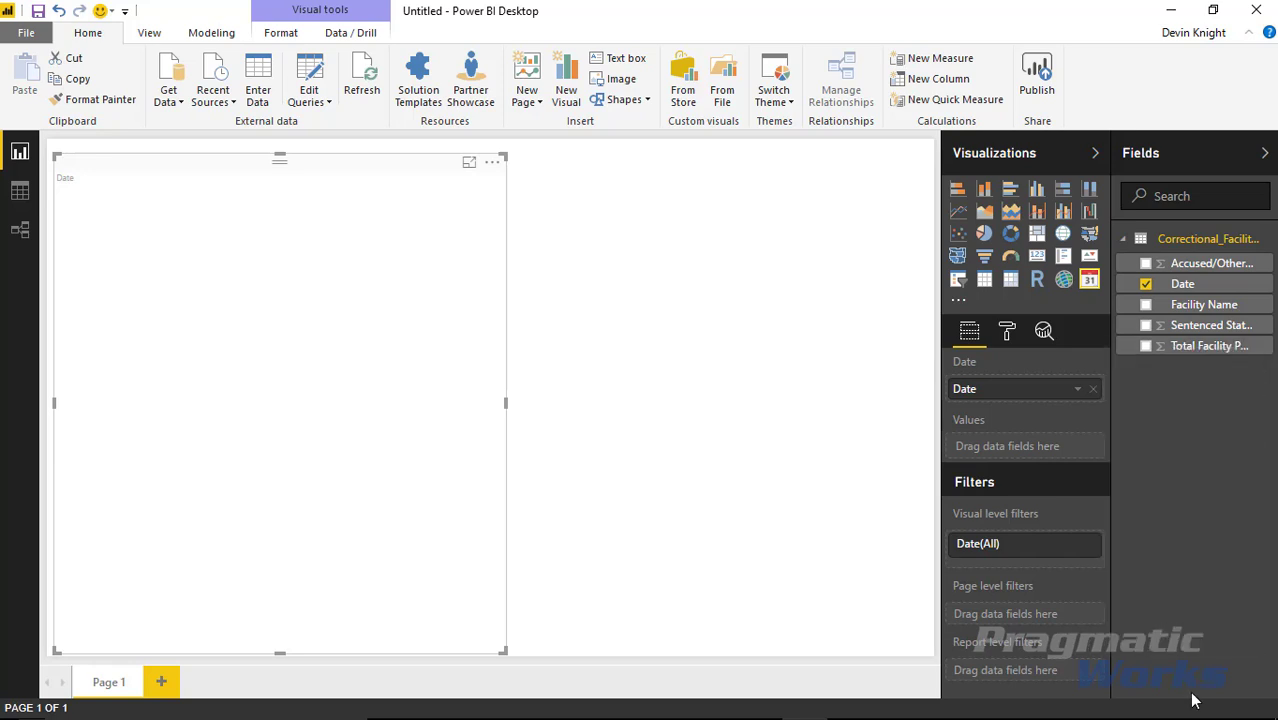
left_click_drag(1203, 346, 1077, 452)
Show population as Average, drill into April 2017, then return to the full year
left_click(1076, 448)
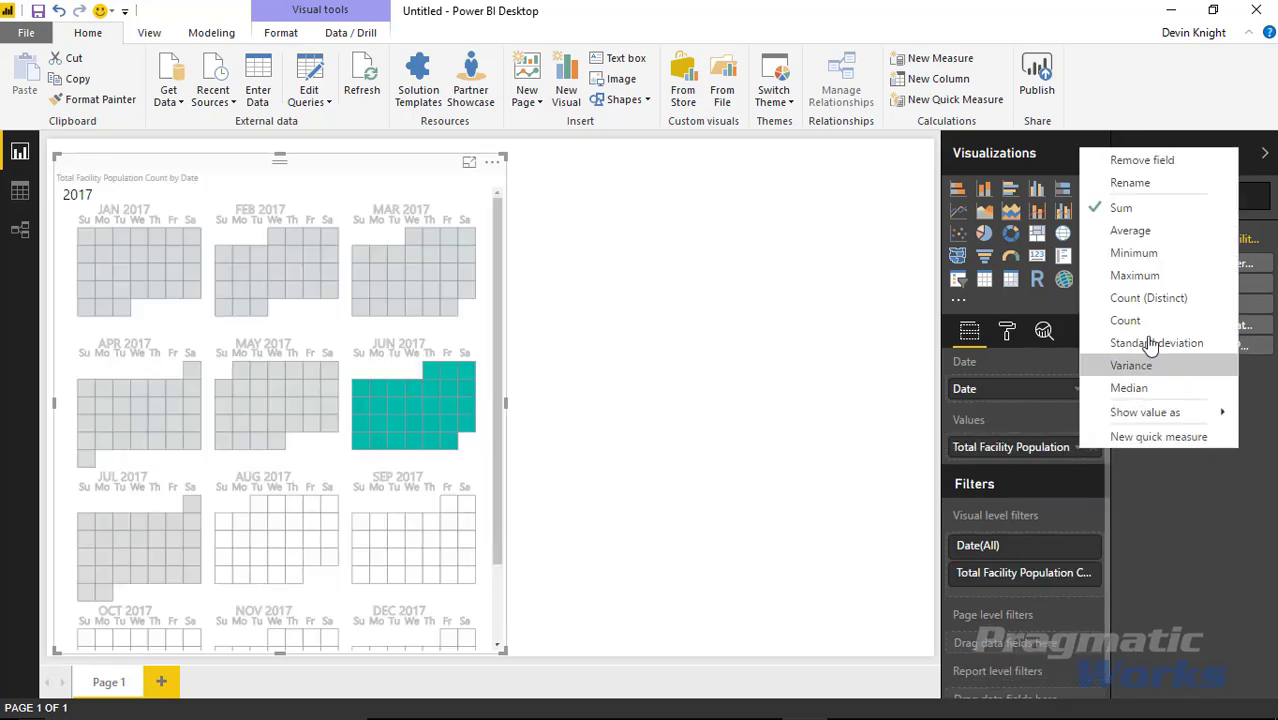
left_click(1130, 230)
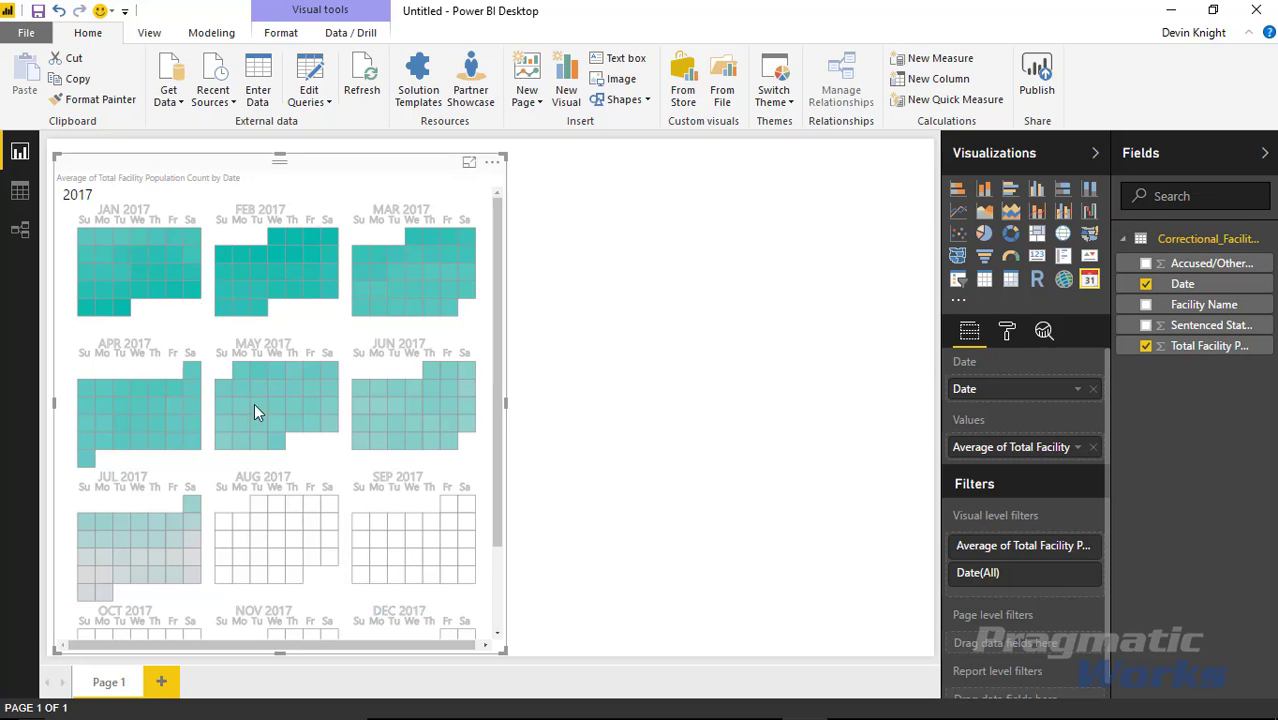
left_click(119, 347)
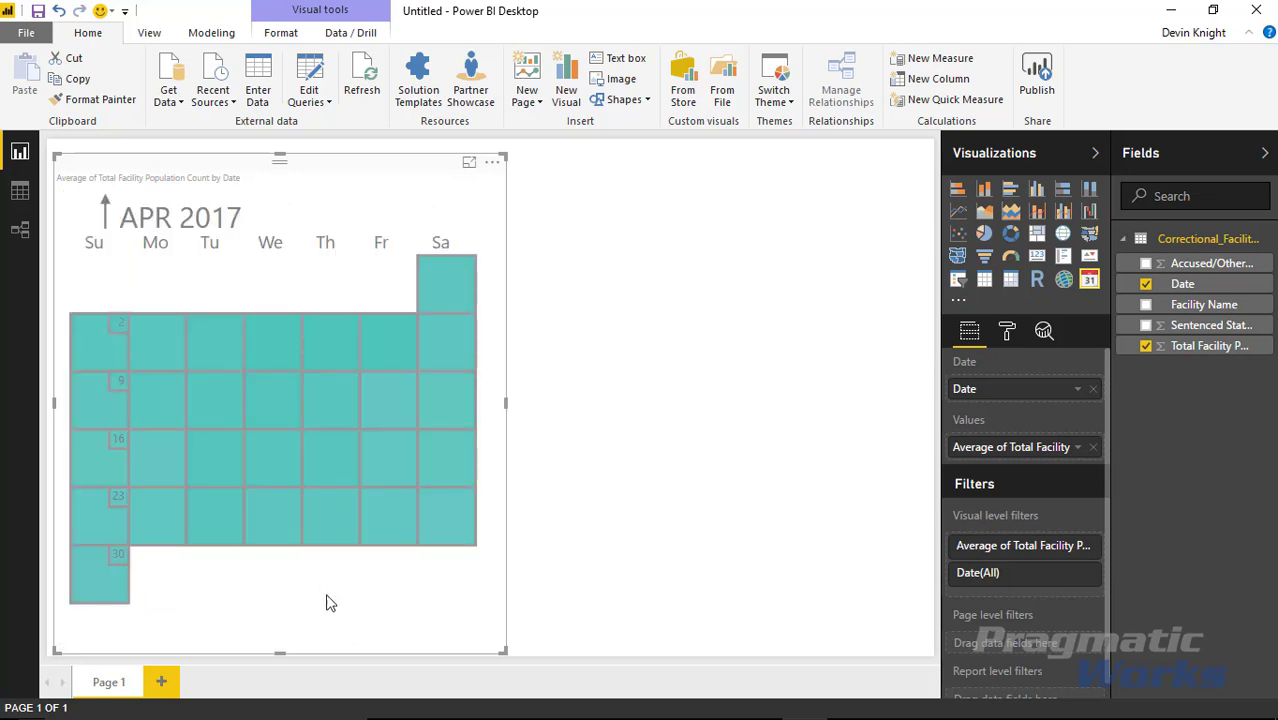
left_click_drag(214, 349, 266, 361)
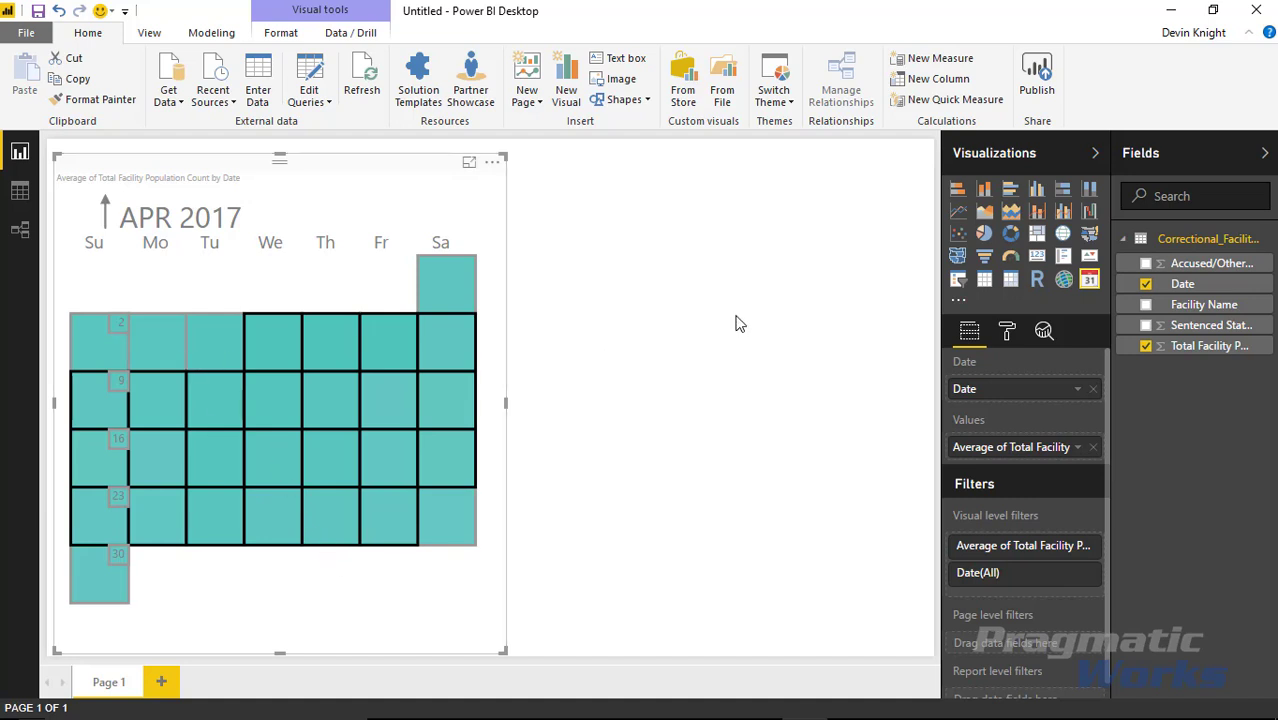
left_click(107, 205)
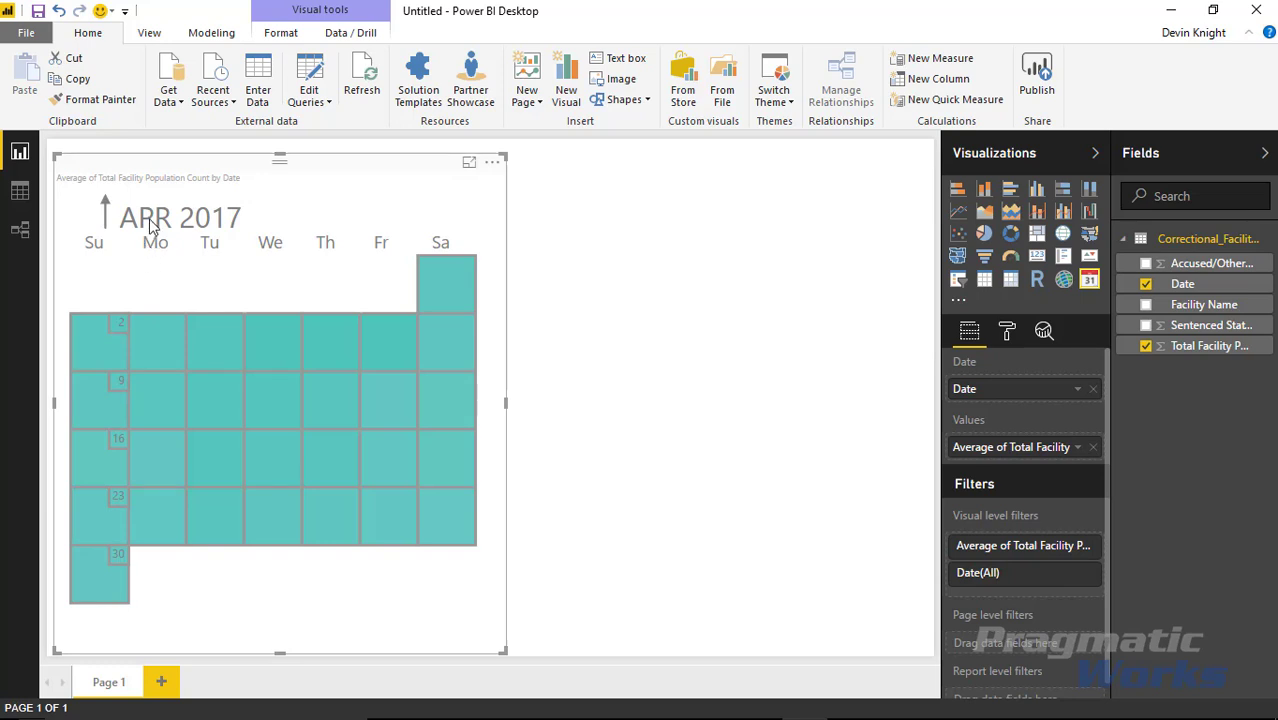
left_click(105, 208)
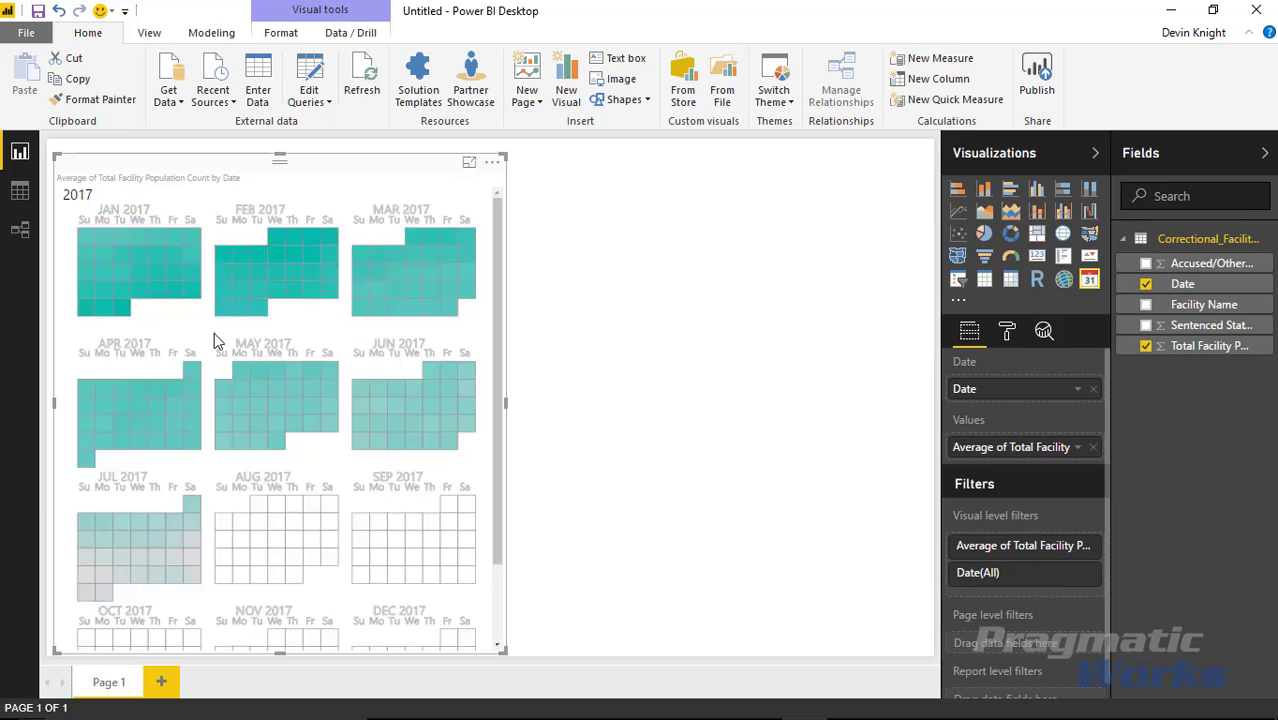
left_click(663, 445)
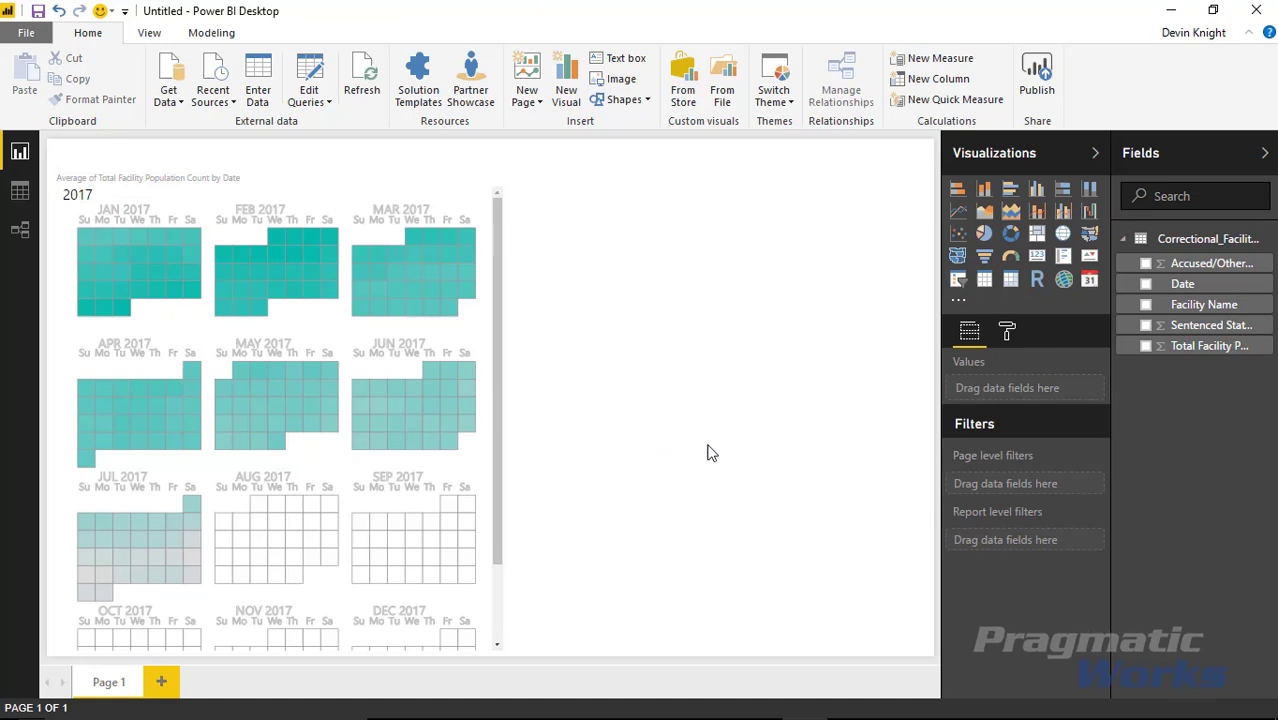
Add a line chart in the lower right, removing an accidental Date visual
left_click(958, 211)
left_click_drag(631, 170, 629, 461)
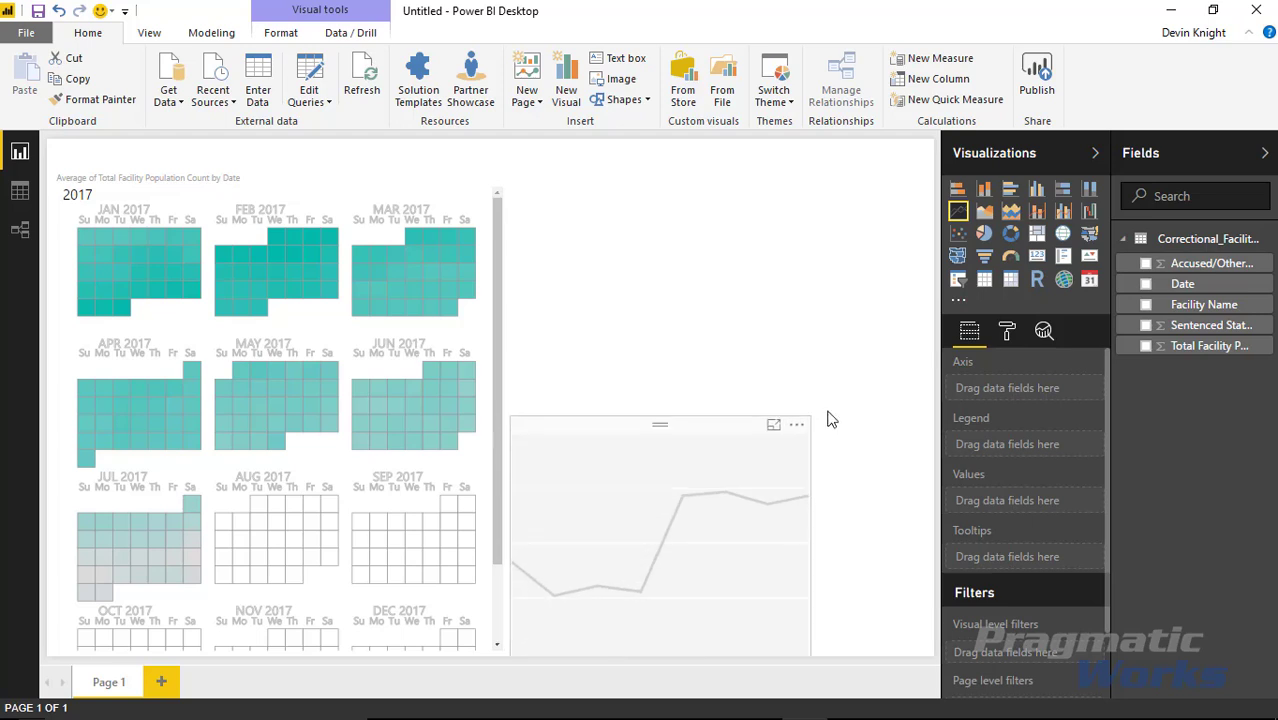
left_click_drag(702, 443, 880, 390)
left_click(910, 380)
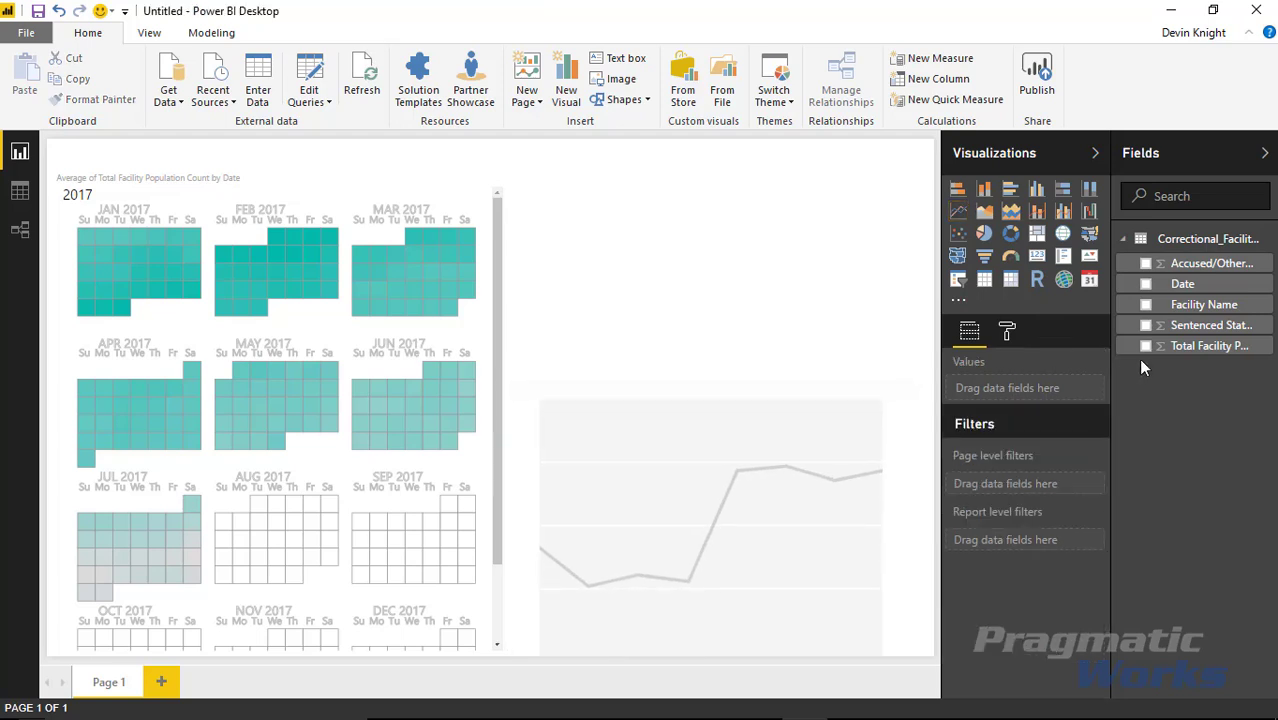
left_click(1146, 285)
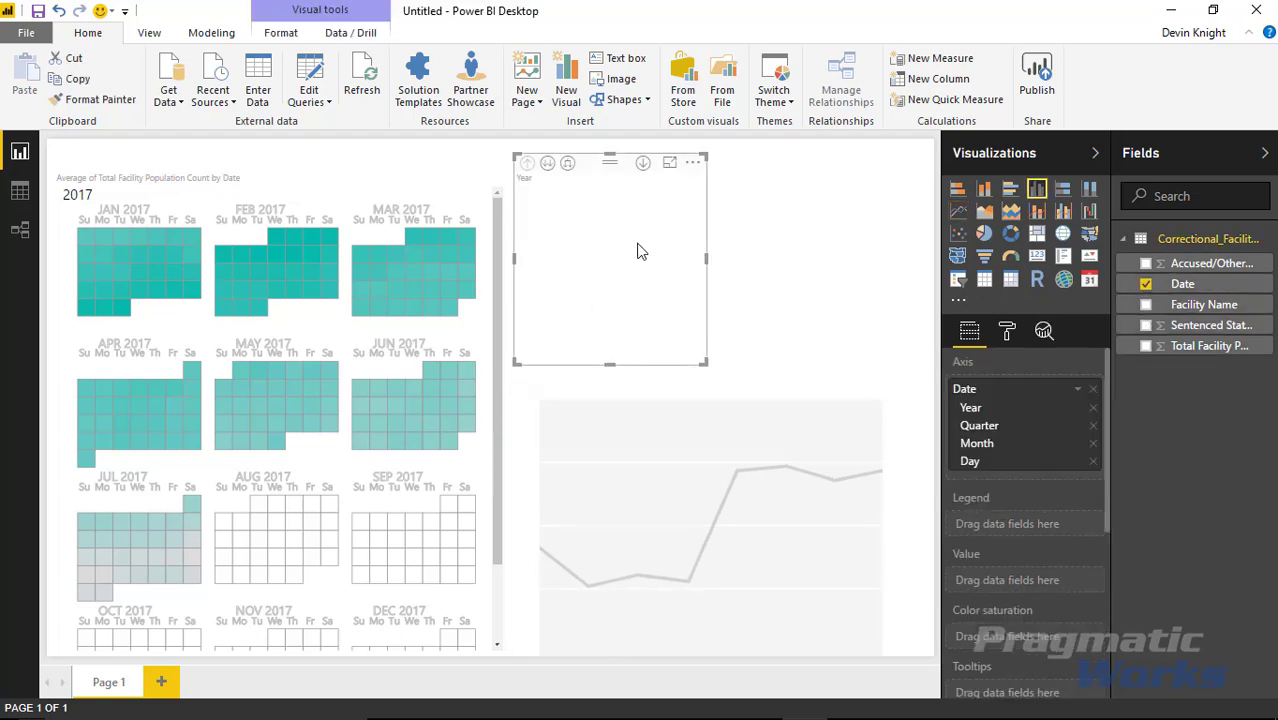
key("Delete")
left_click(785, 428)
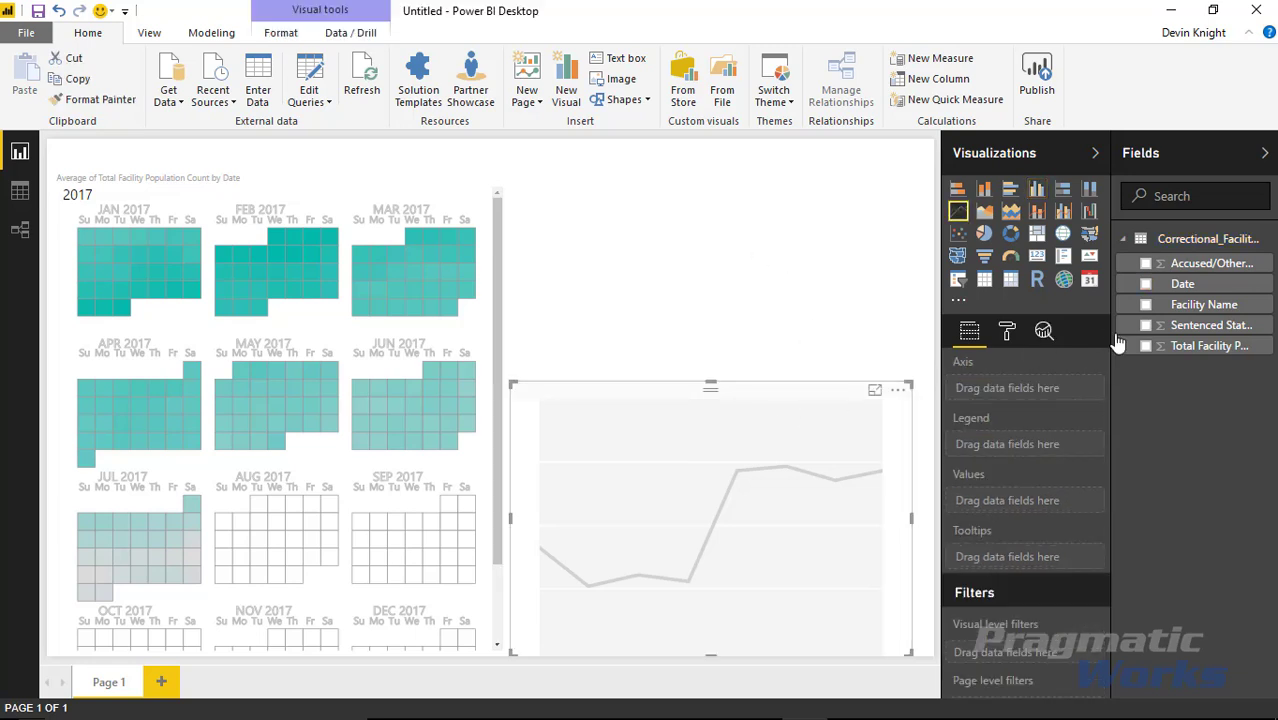
Chart the average of Total Facility Population by plain Date on the line chart
left_click(1146, 284)
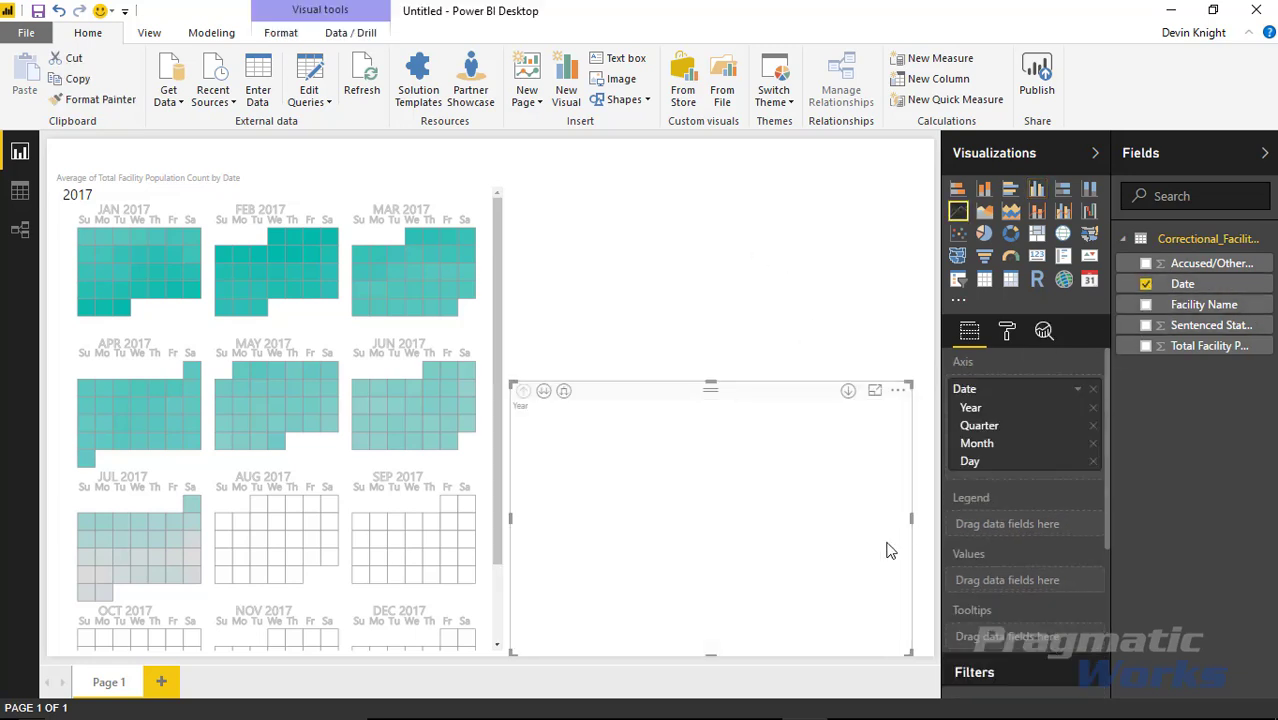
left_click(1078, 390)
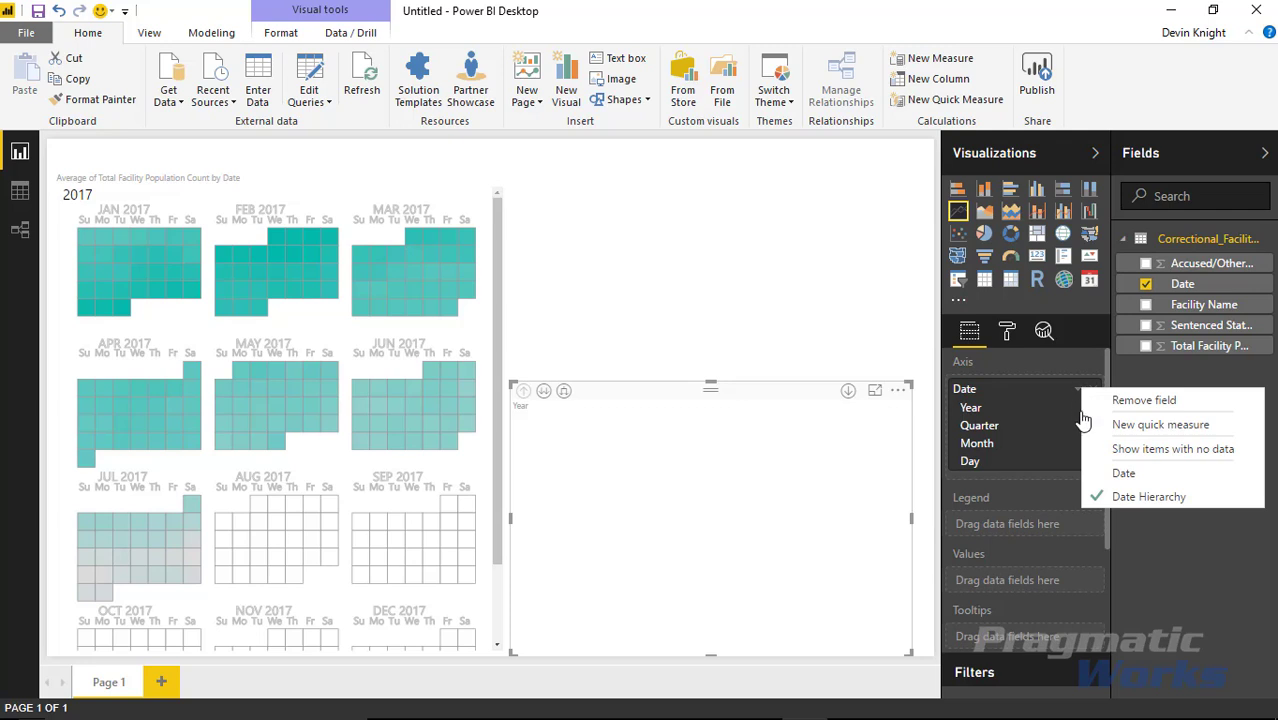
left_click(1100, 468)
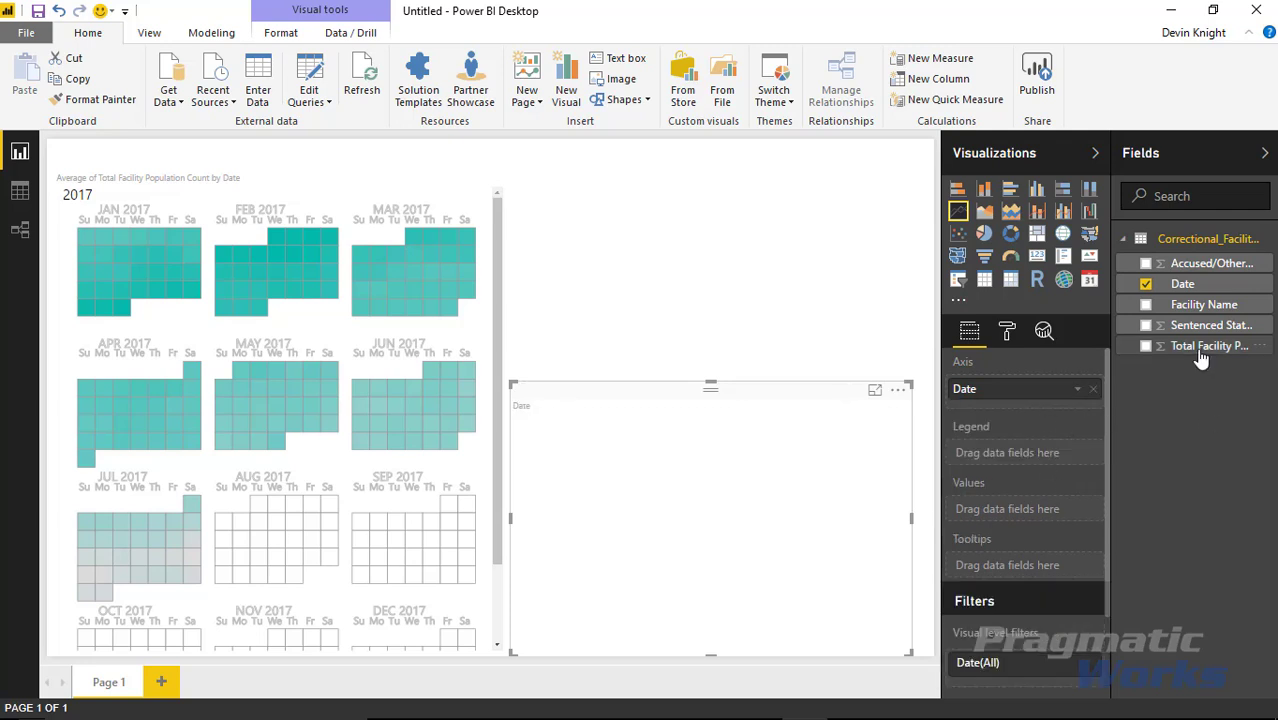
left_click_drag(1205, 346, 1036, 512)
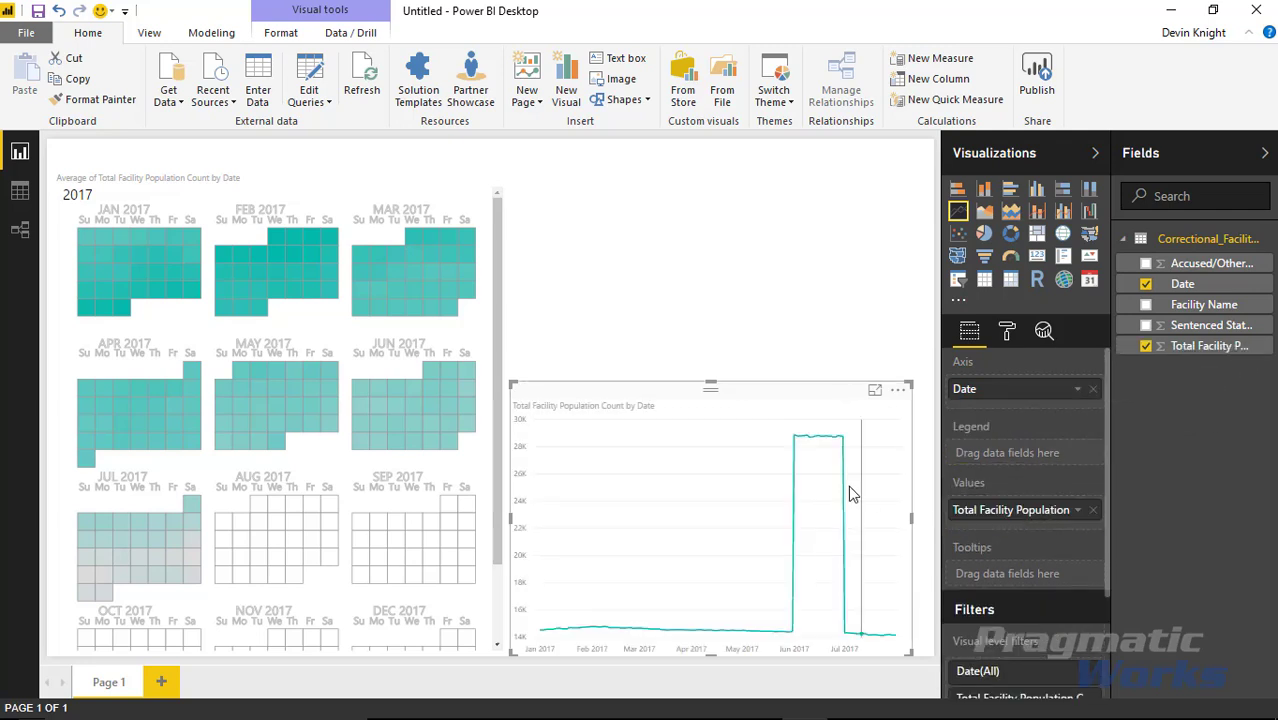
left_click(1078, 511)
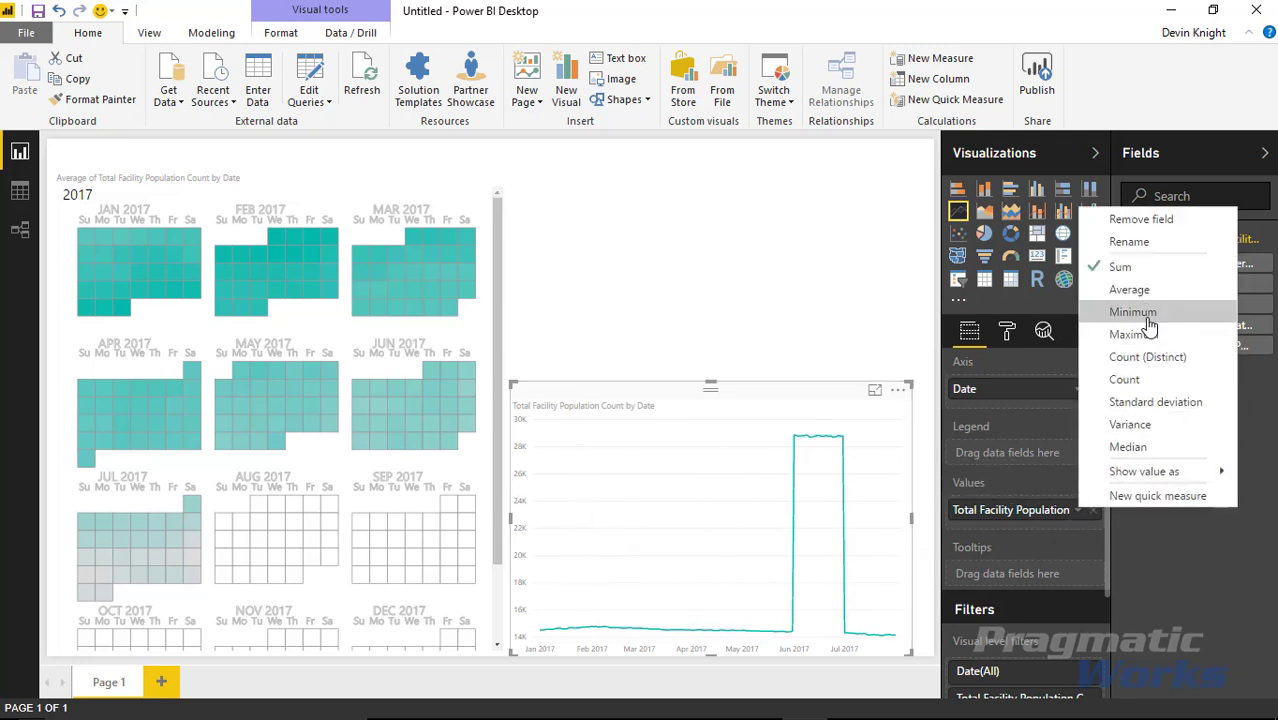
left_click(1130, 289)
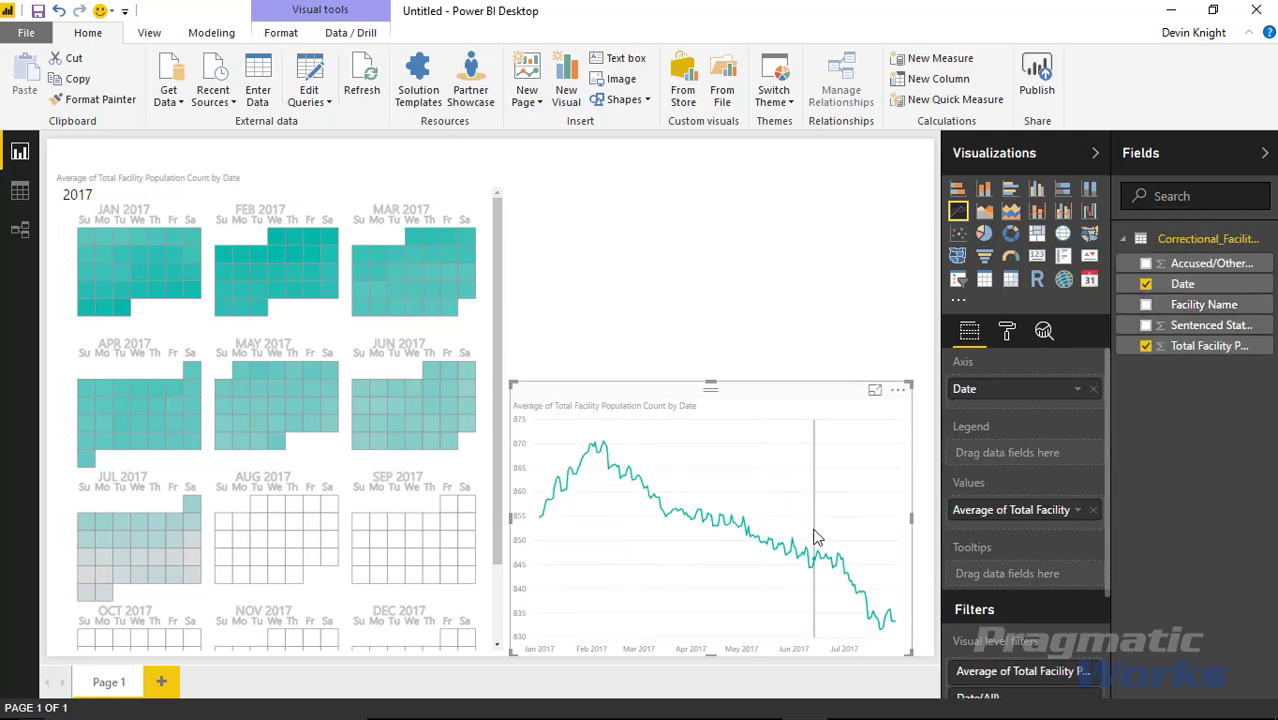
mouse_move(815, 553)
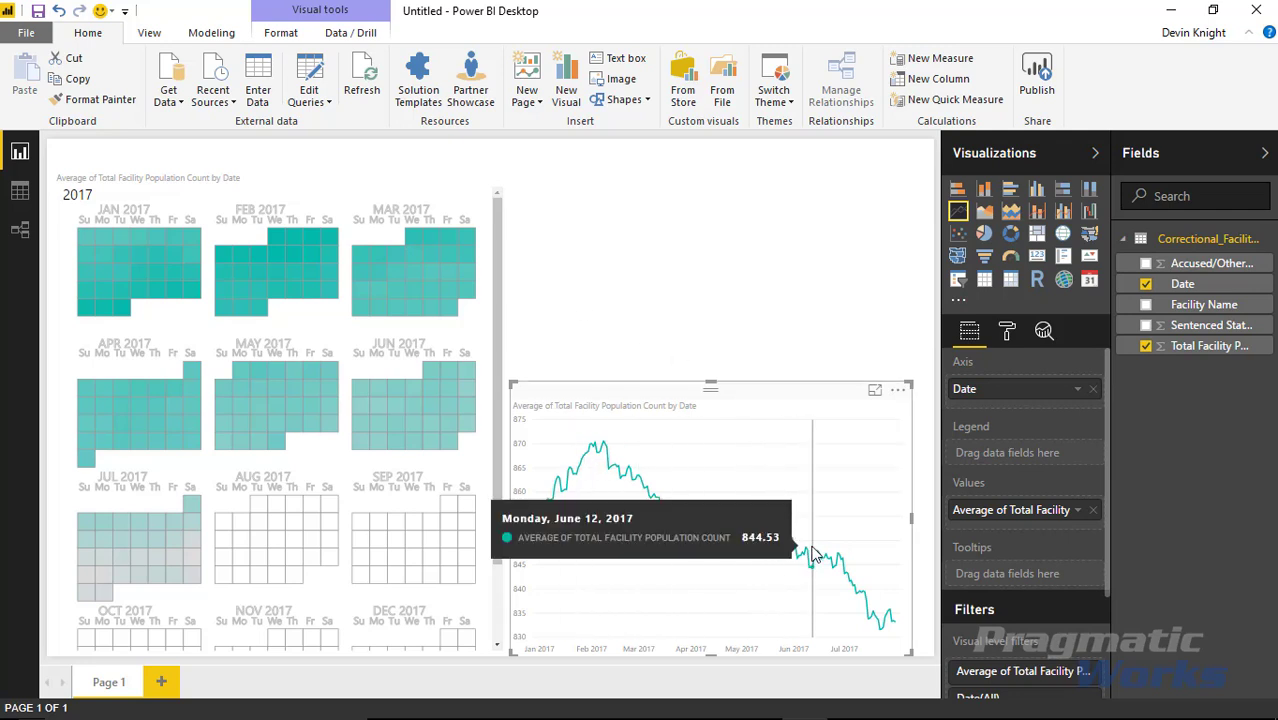
left_click(766, 313)
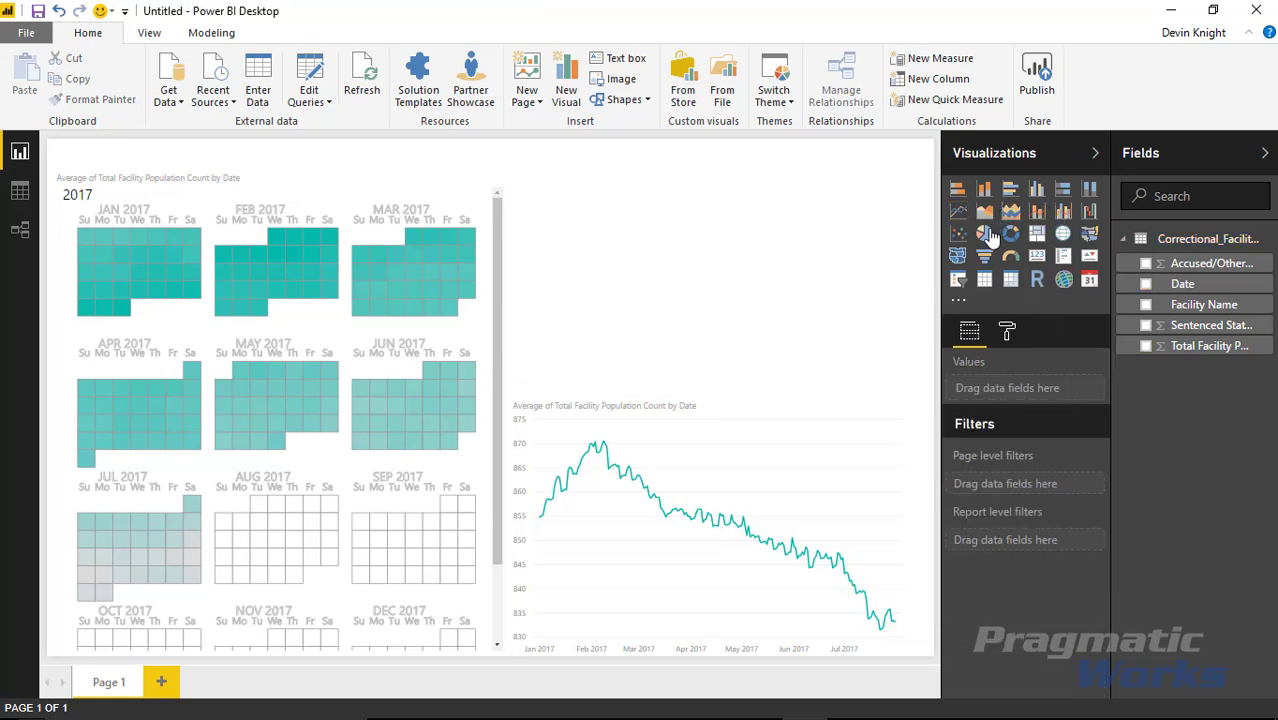
Add a Facility Name slicer and filter to BROOKLYN CI, CHESHIRE CI, then OSBORN CI
left_click(957, 279)
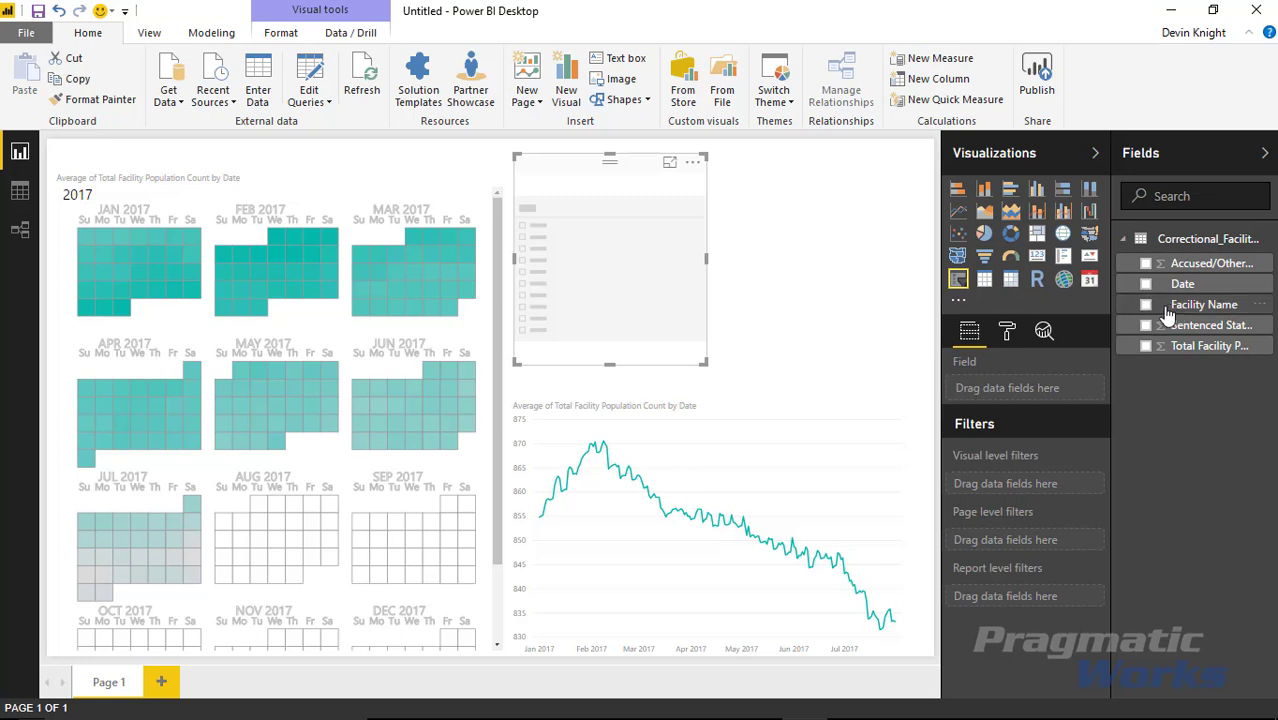
left_click_drag(1168, 314, 585, 230)
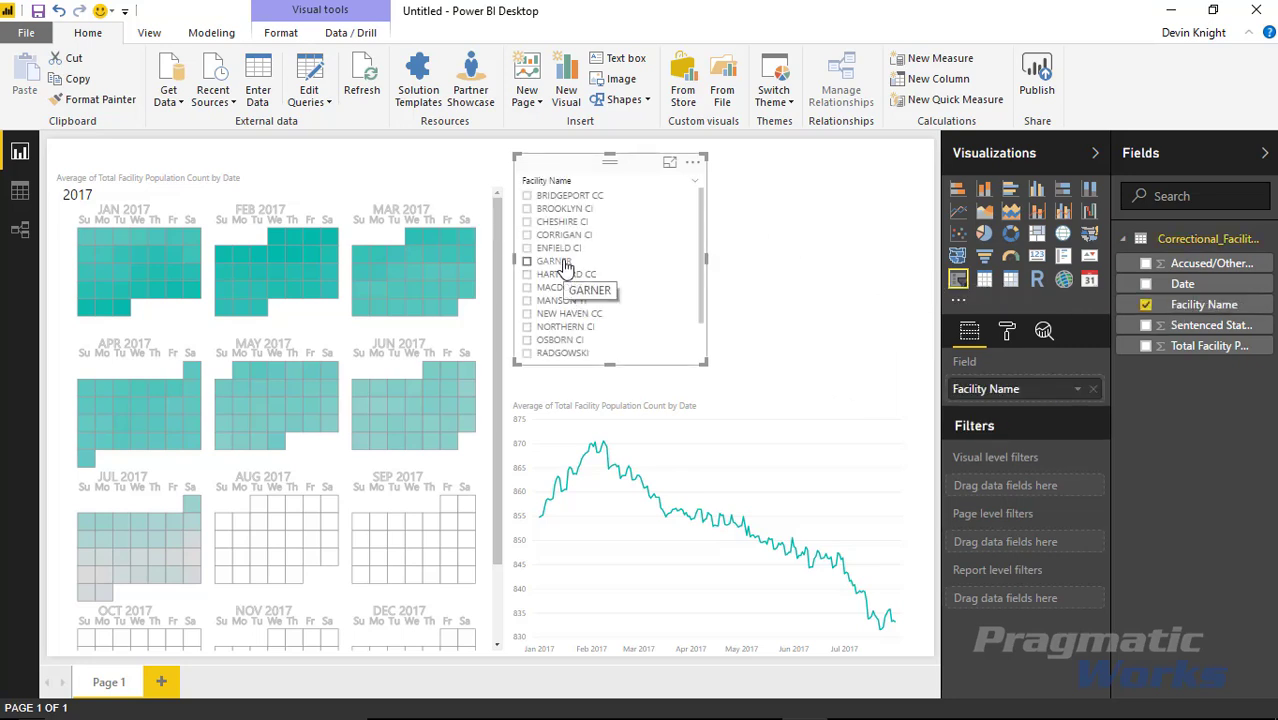
left_click(538, 209)
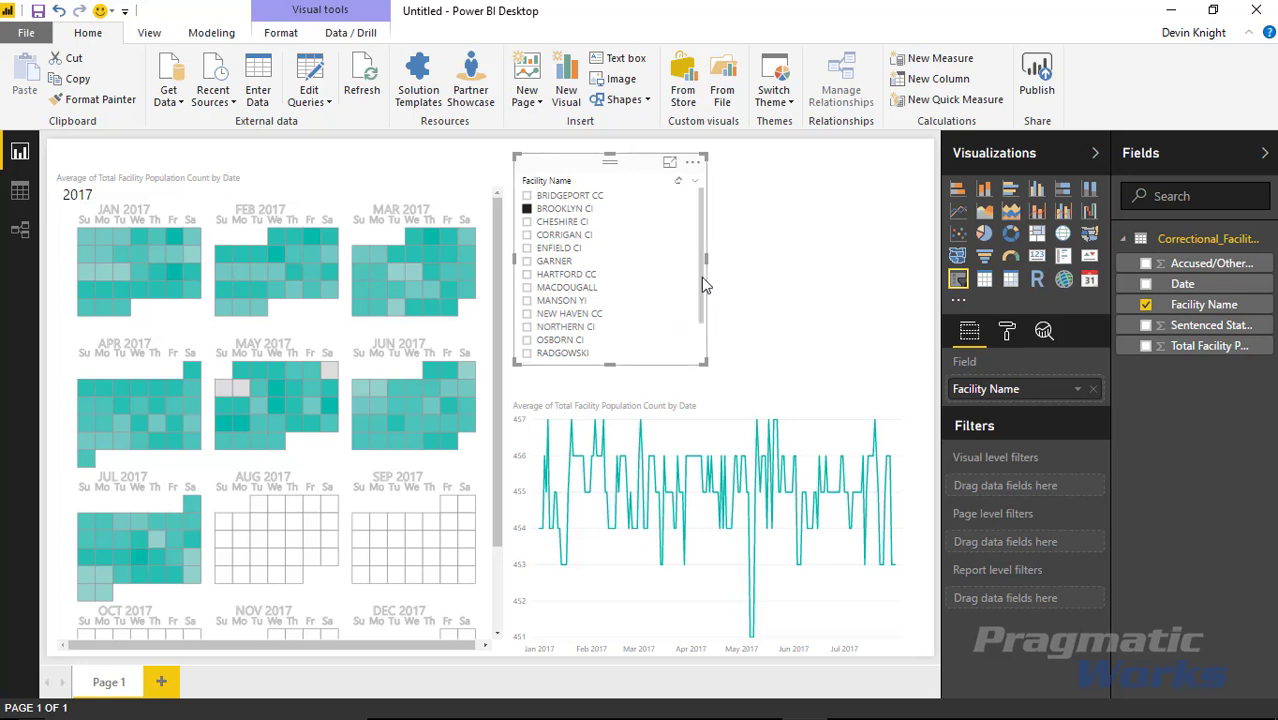
left_click(557, 223)
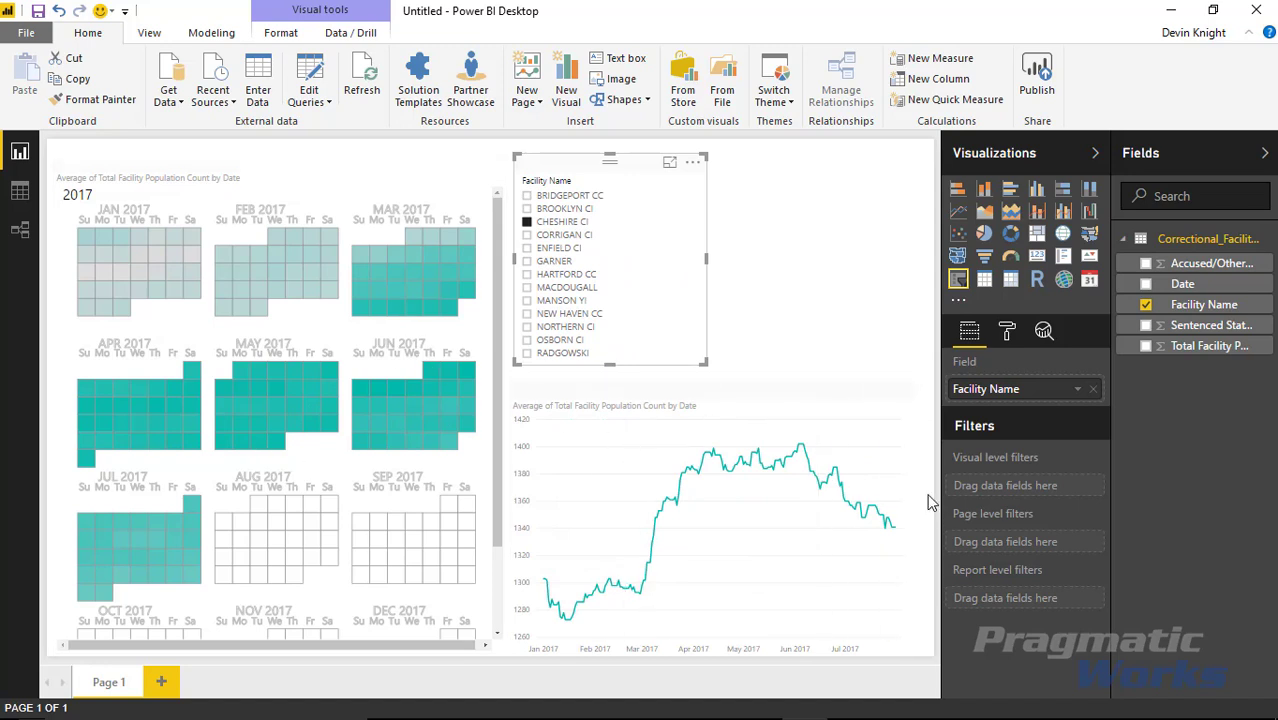
left_click(535, 340)
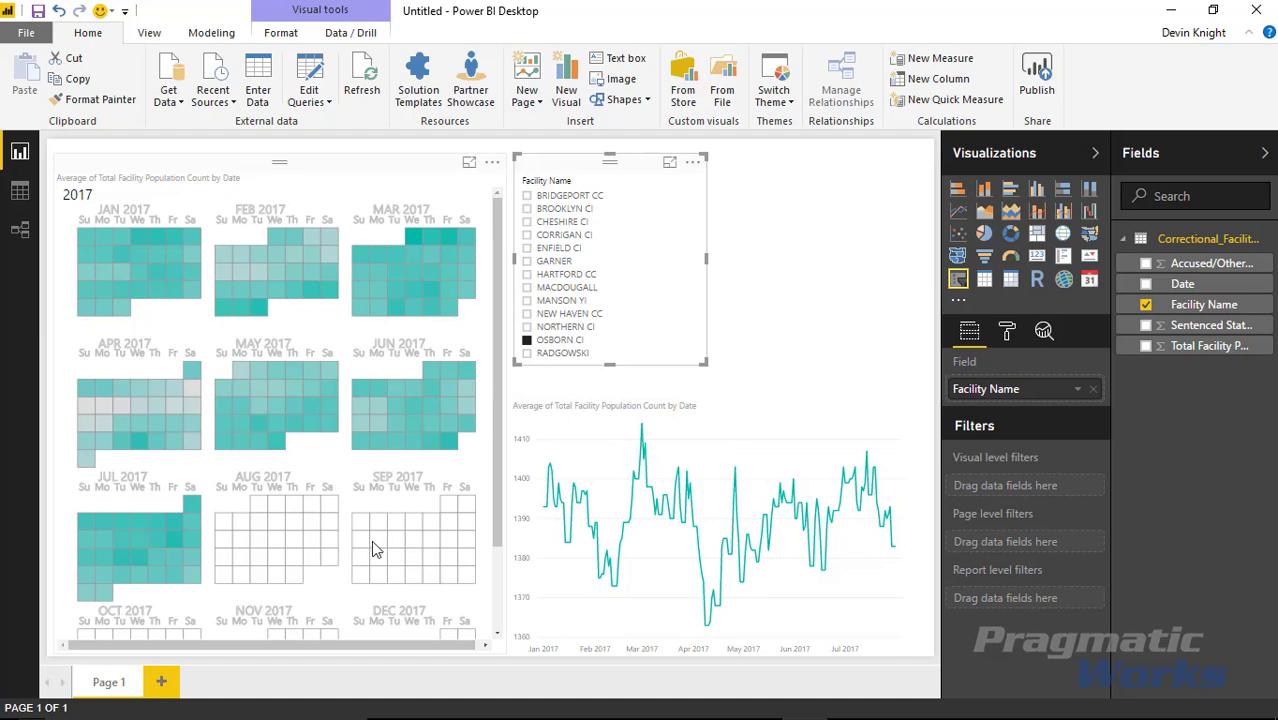
left_click(192, 372)
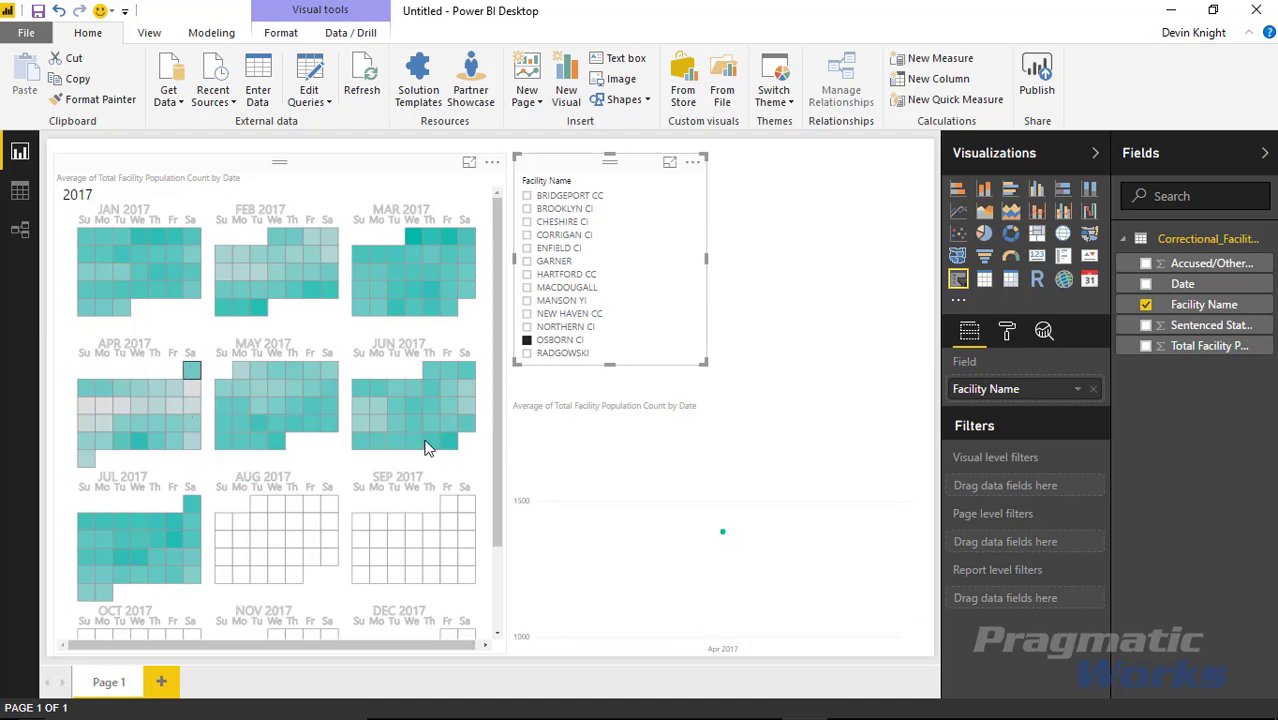
left_click(451, 448, "shift")
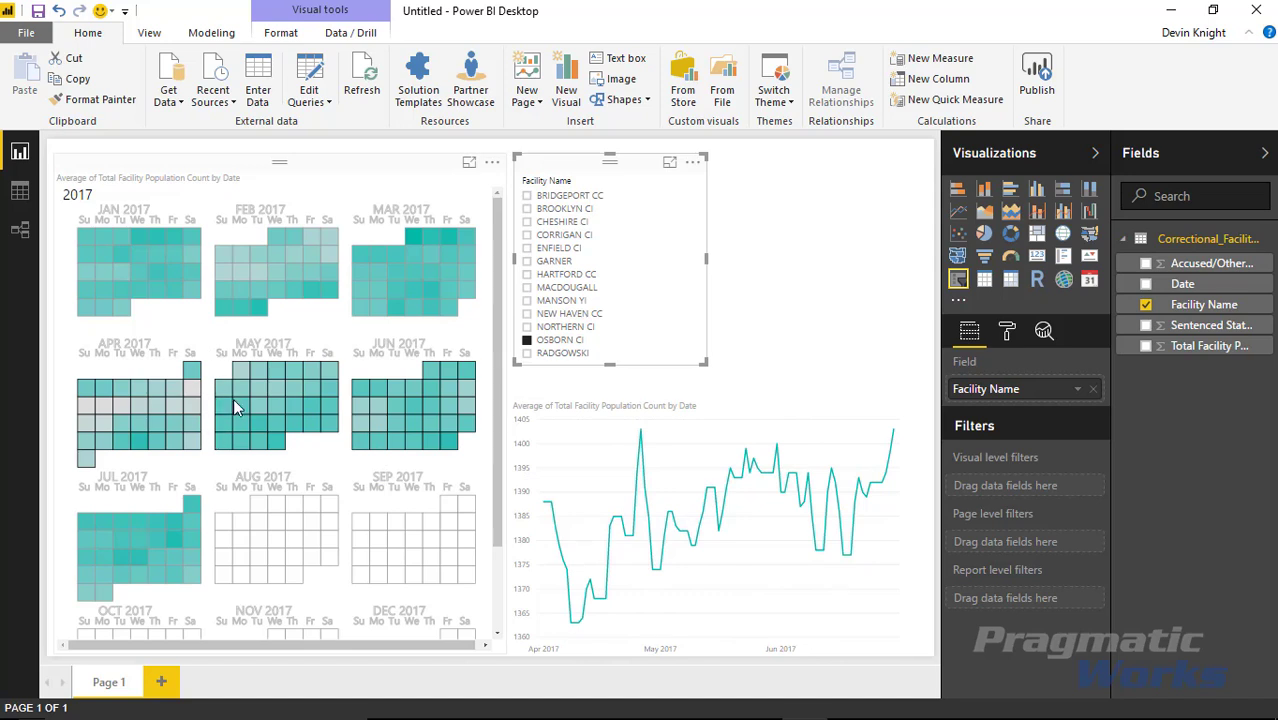
left_click(191, 372)
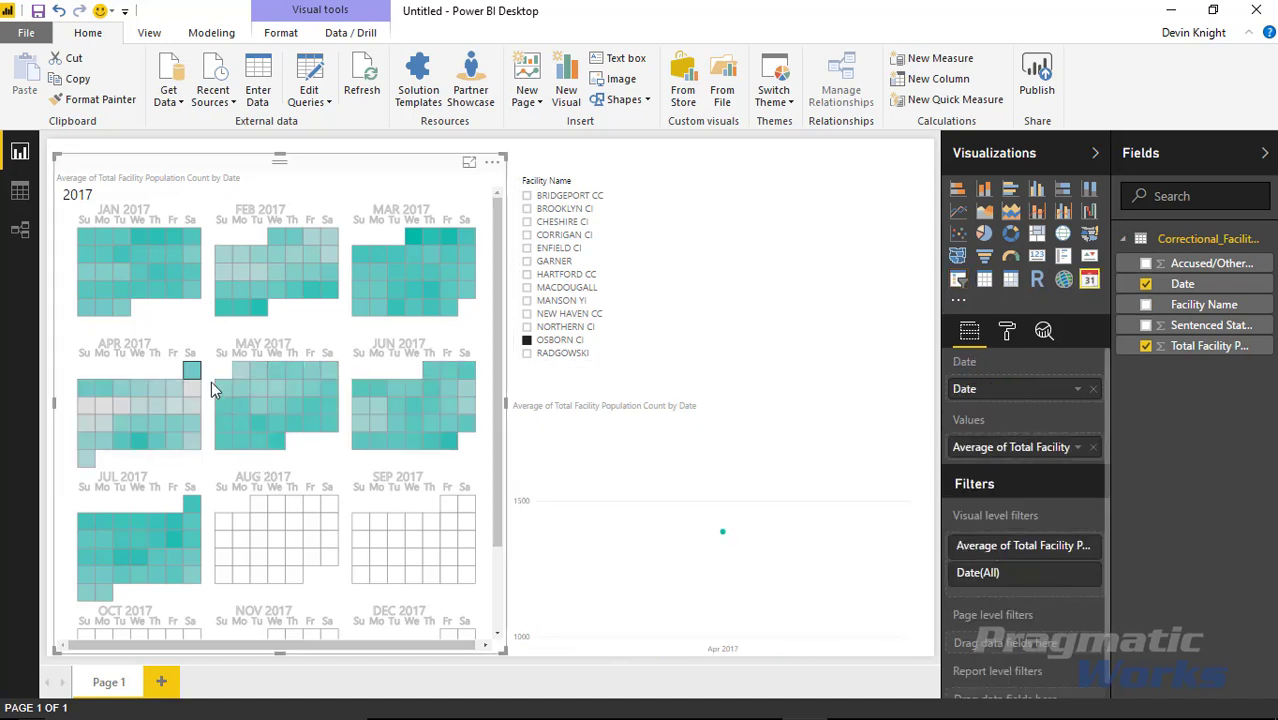
left_click(211, 381)
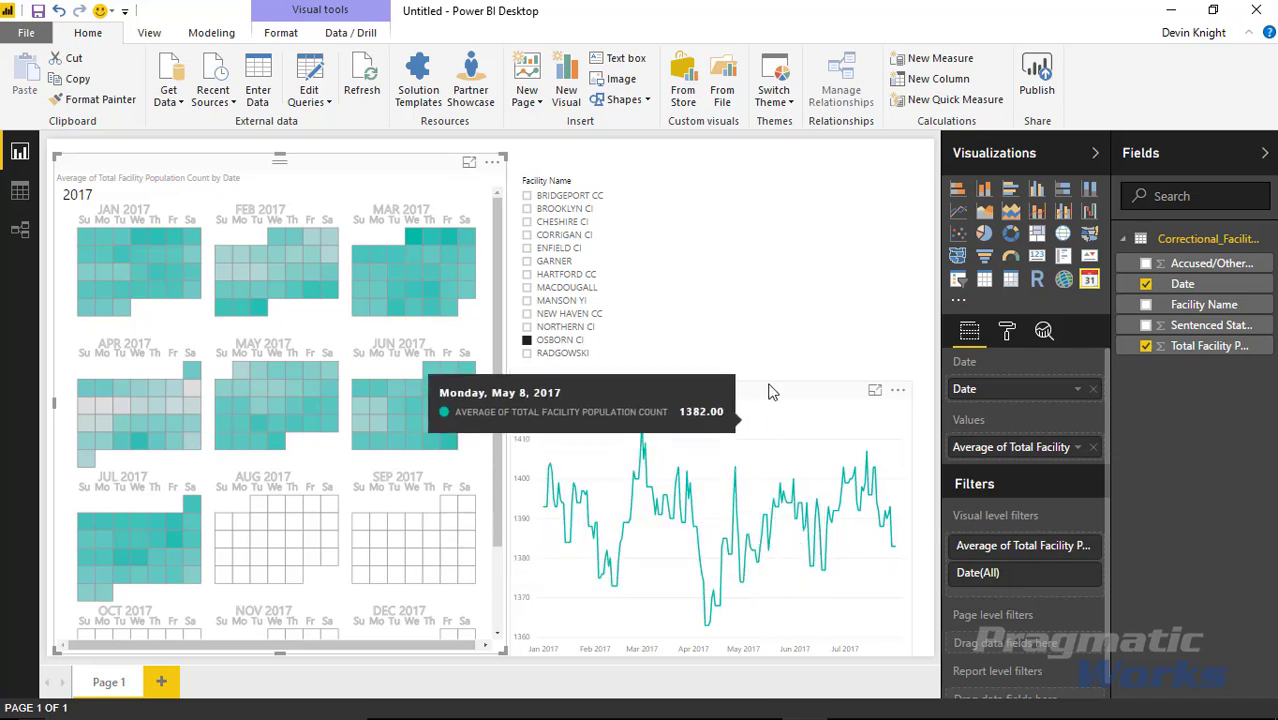
mouse_move(729, 463)
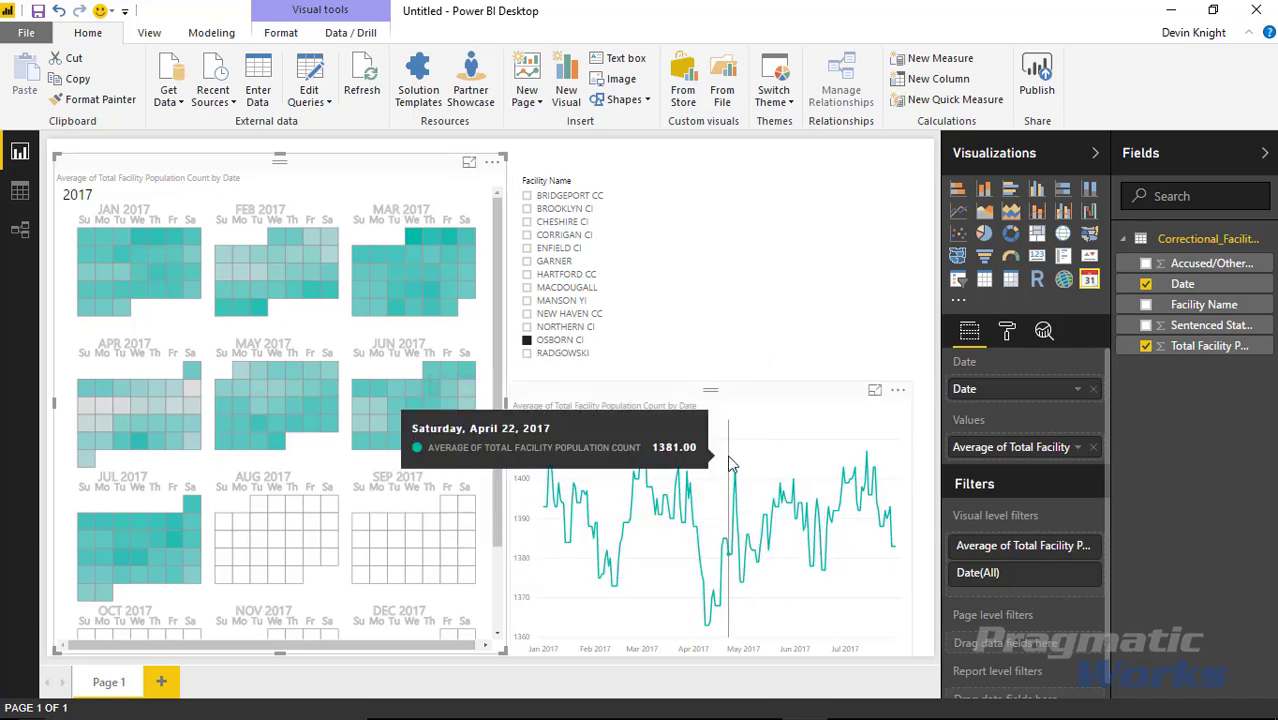
left_click(820, 391)
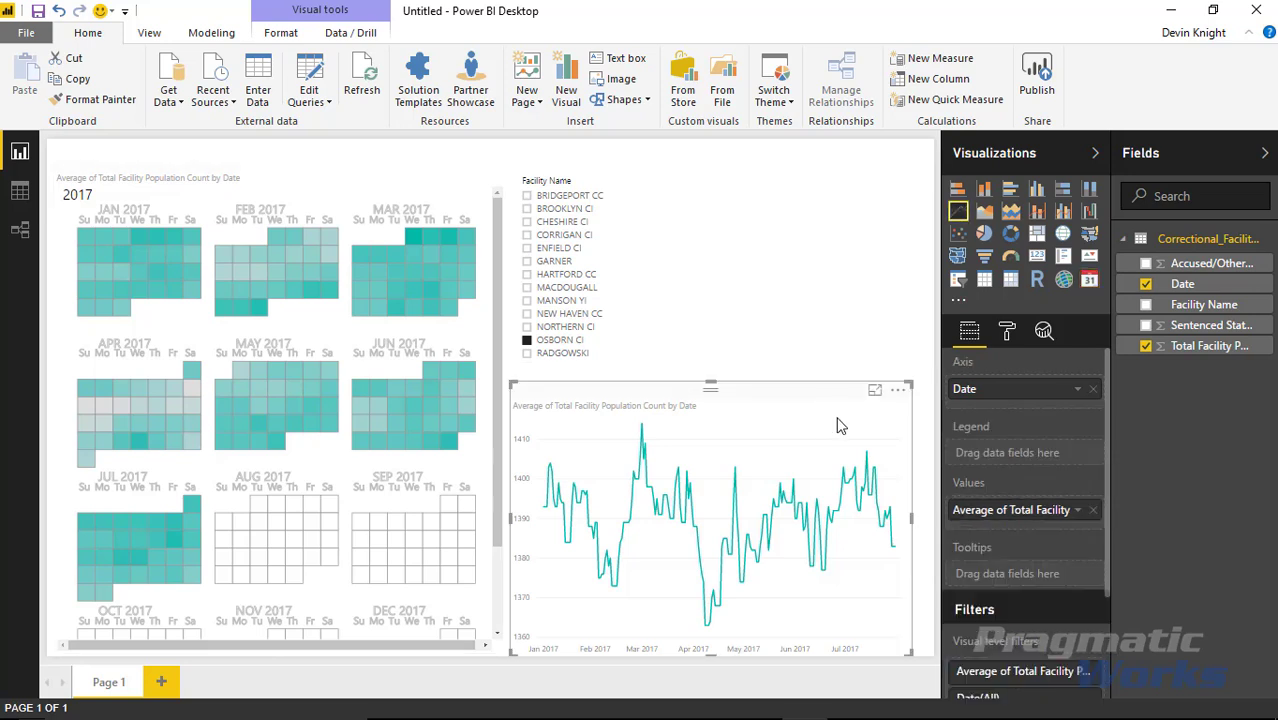
Add a forecast of length 20 to the line chart from the Analytics pane
left_click(1043, 334)
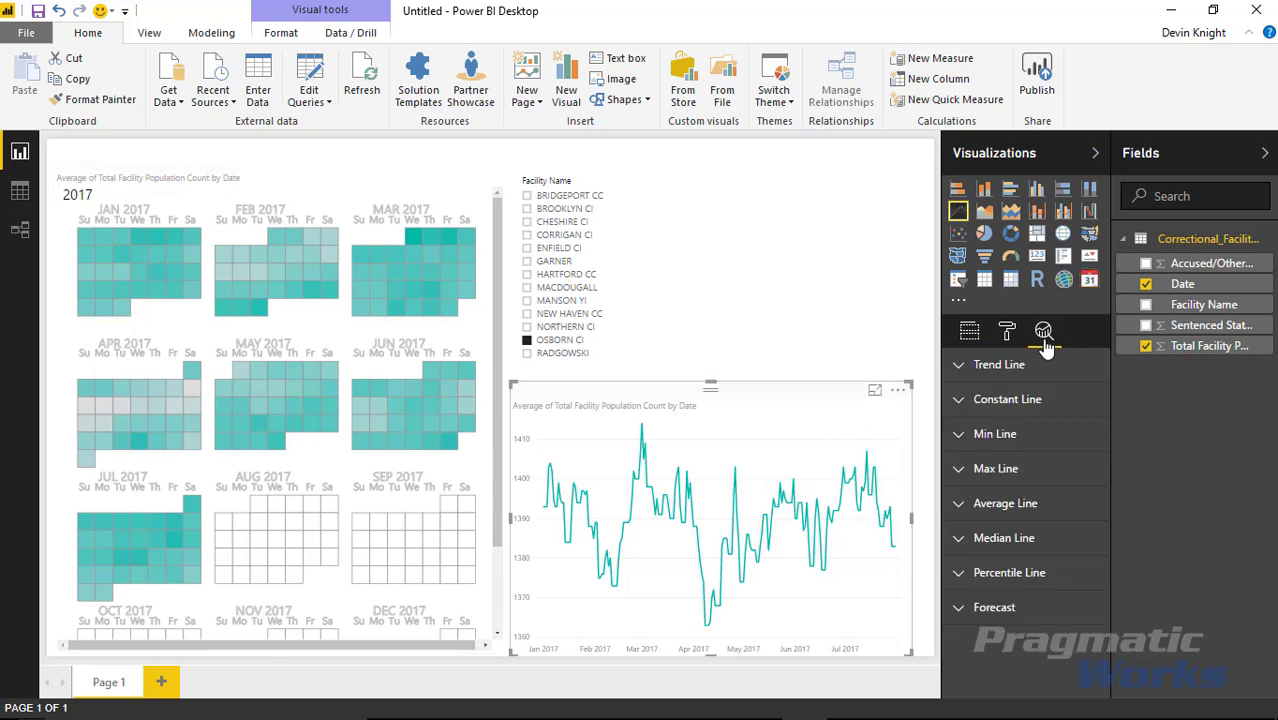
left_click(962, 612)
left_click(971, 639)
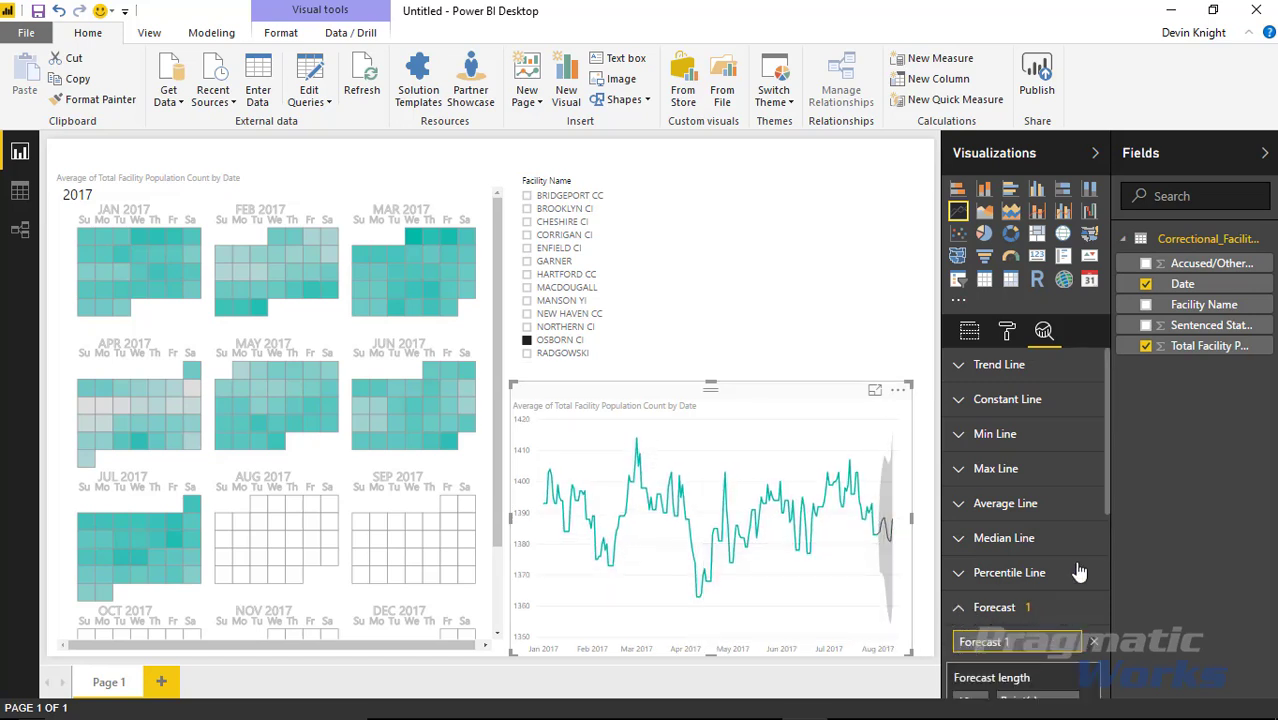
left_click_drag(1104, 474, 1088, 573)
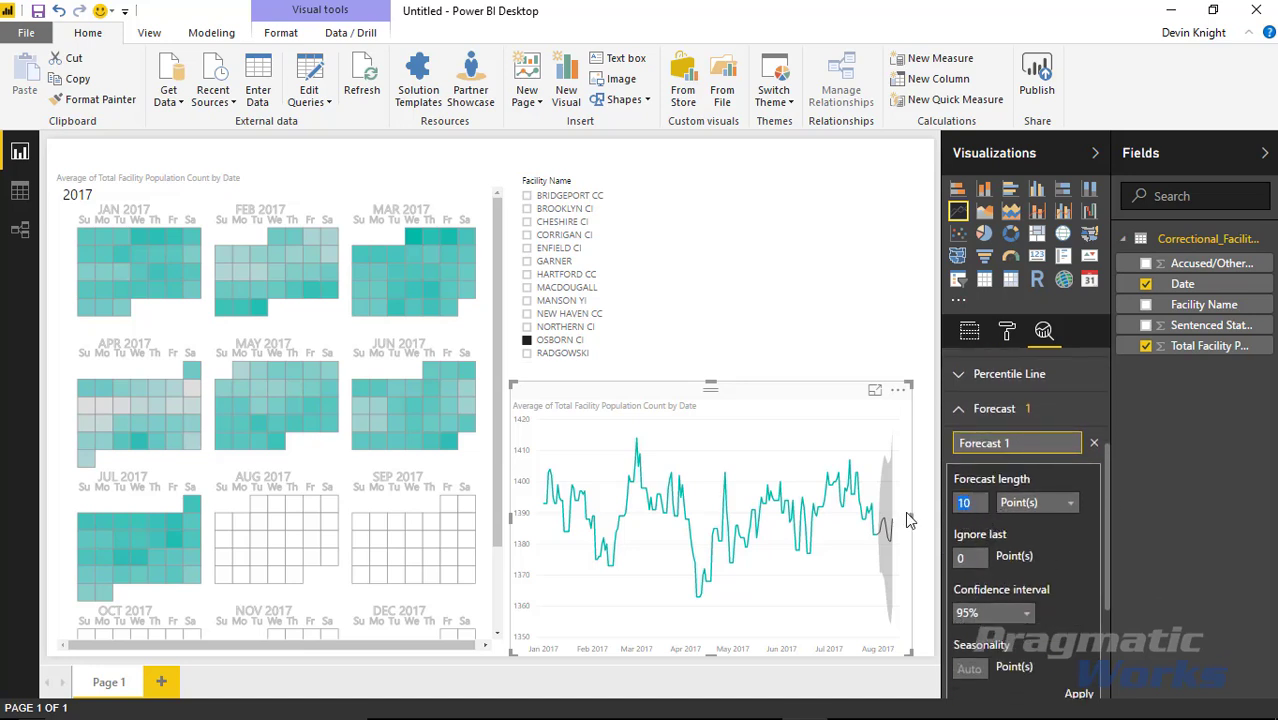
type("20")
left_click(1077, 697)
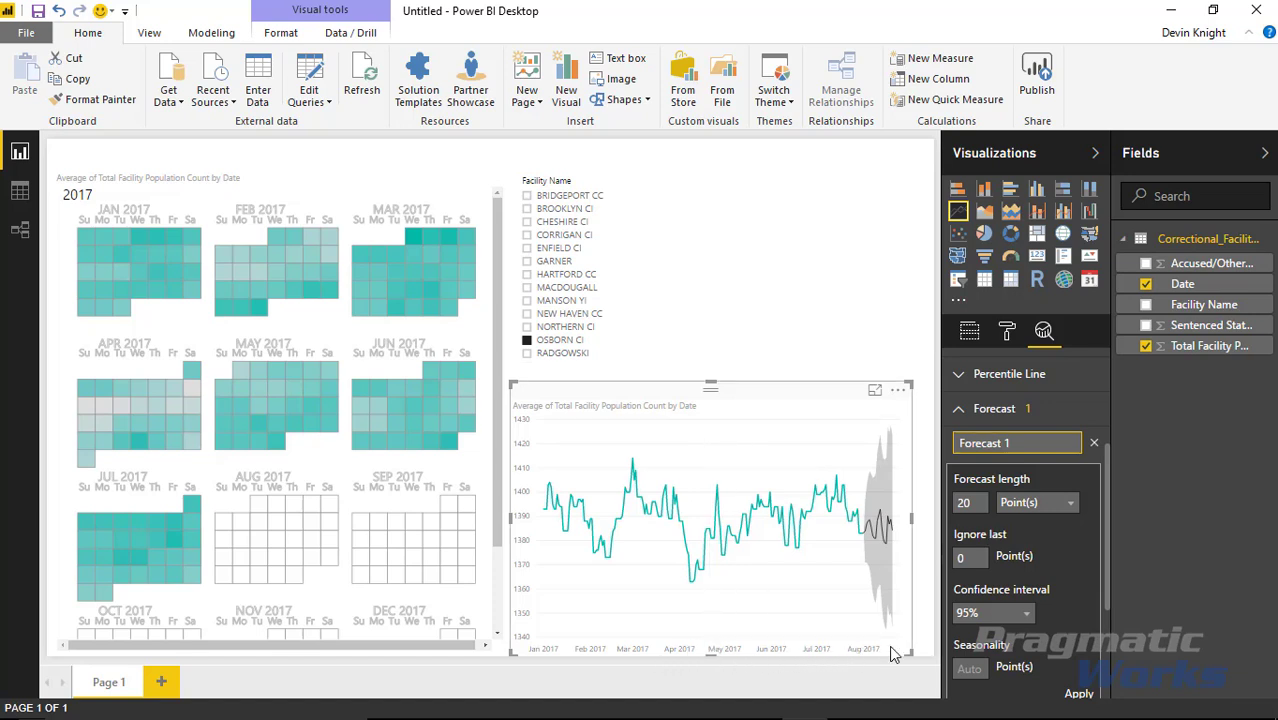
mouse_move(560, 260)
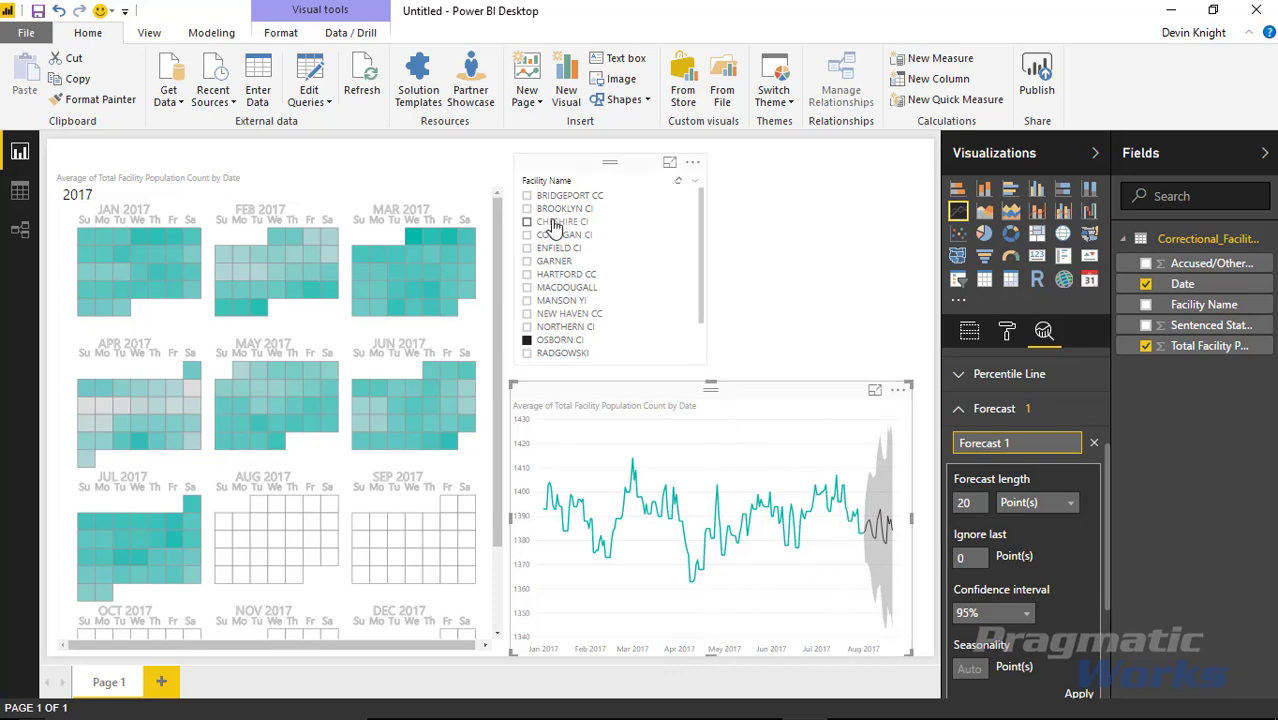
Try the slicer with CHESHIRE CI and all facilities, ending on BROOKLYN CI
left_click(550, 208)
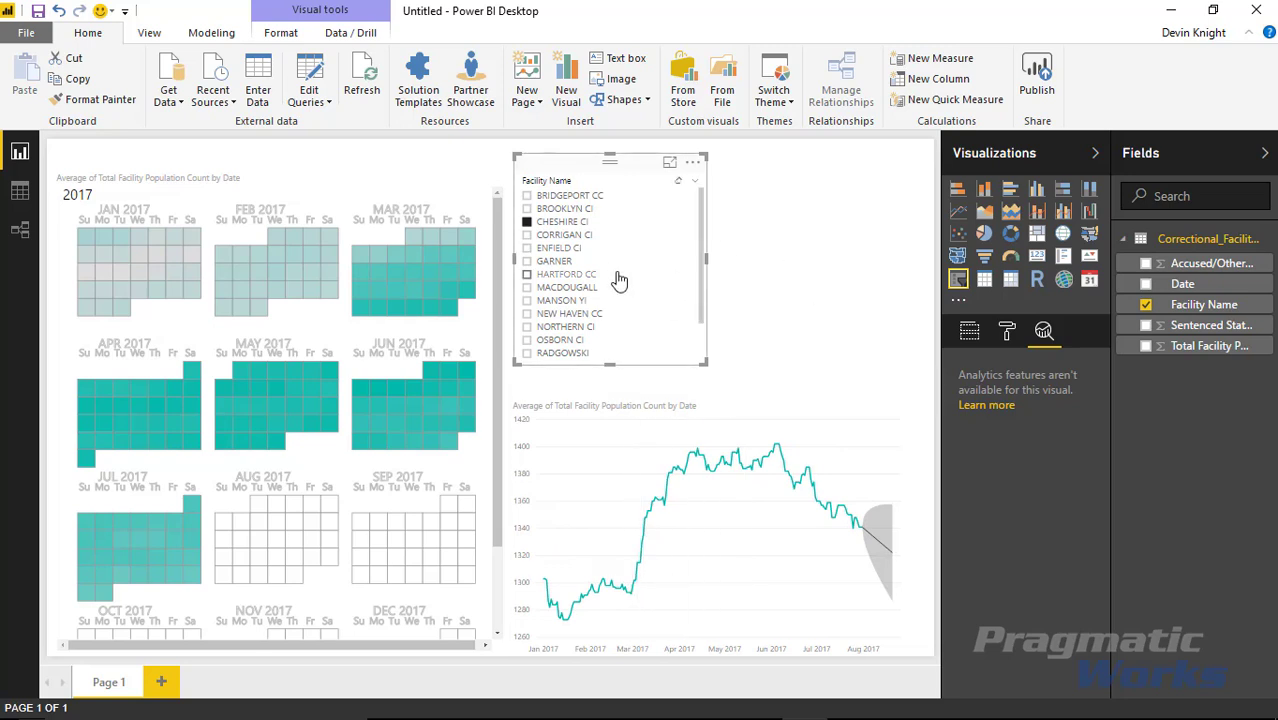
left_click(675, 185)
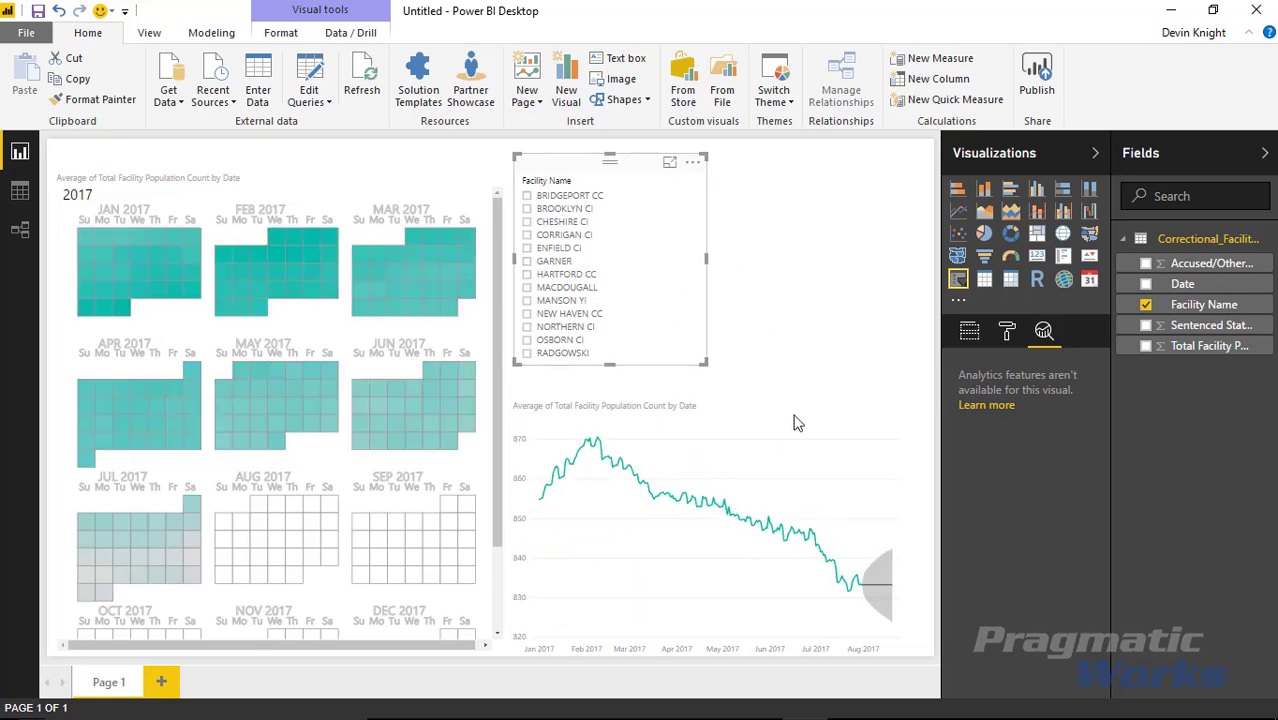
left_click(527, 208)
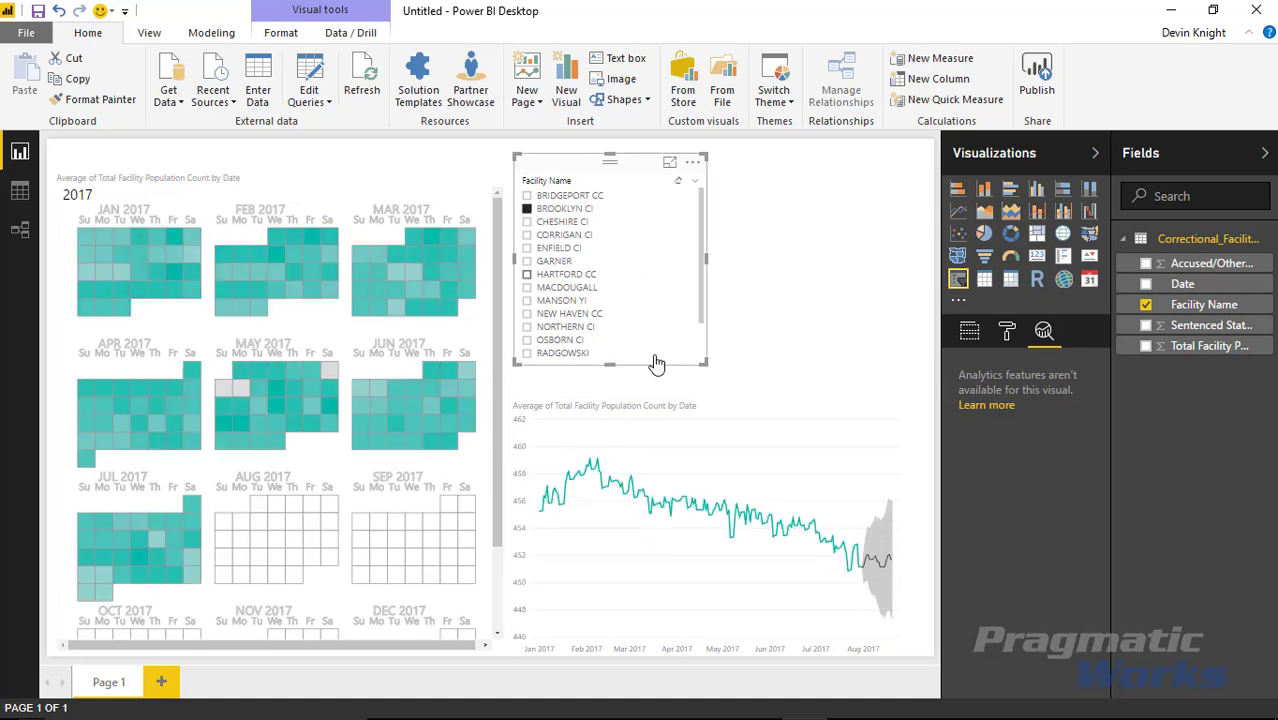
left_click(804, 248)
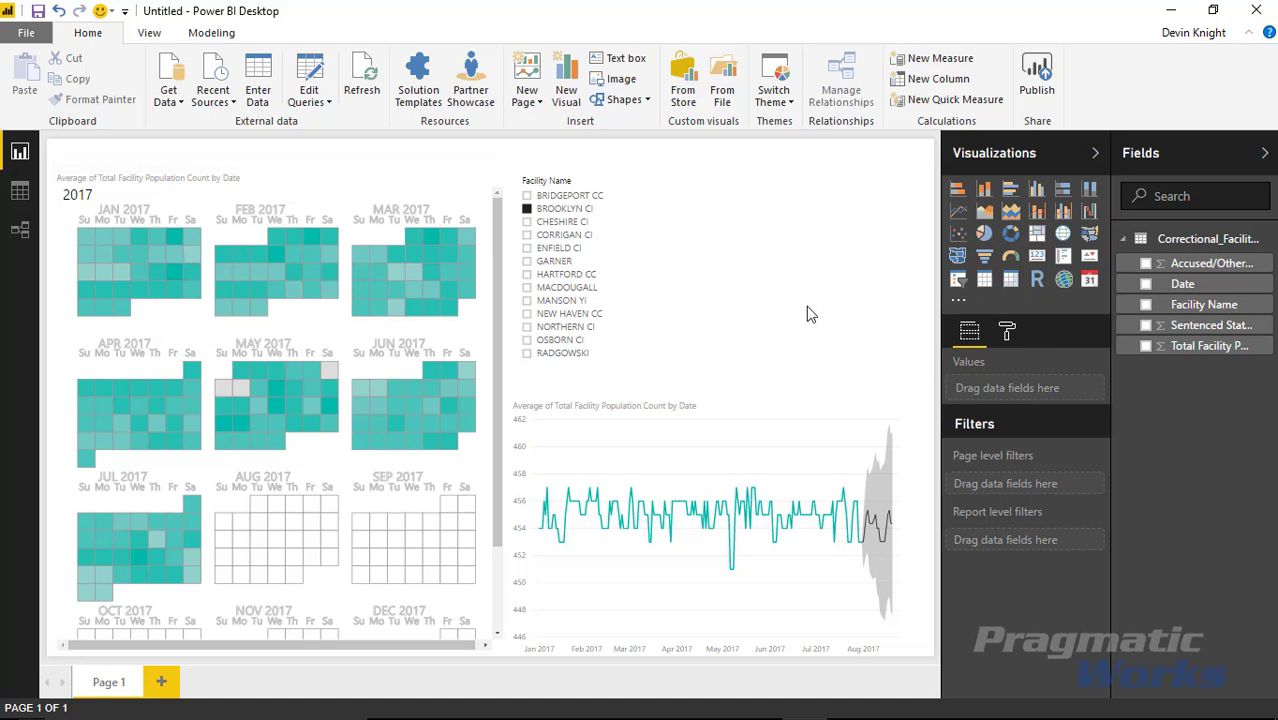
Change the calendar's Cell fill colour to orange, trying yellow first
left_click(1009, 336)
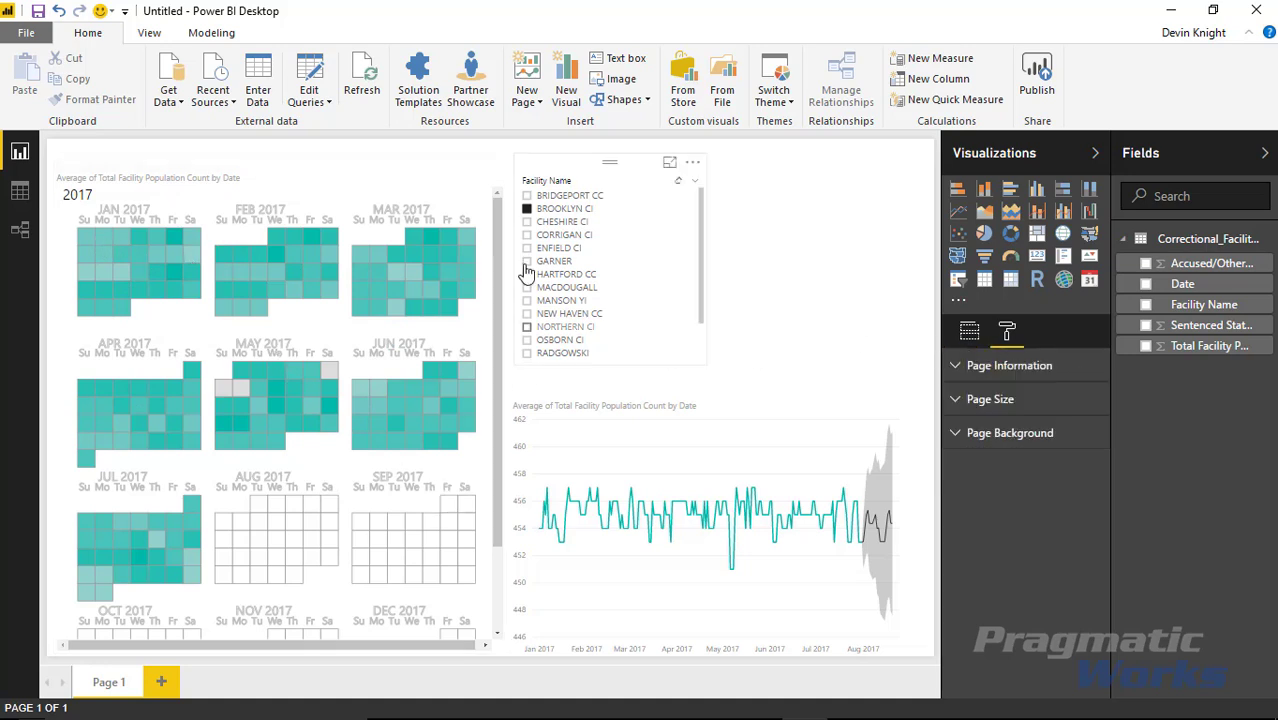
left_click(419, 180)
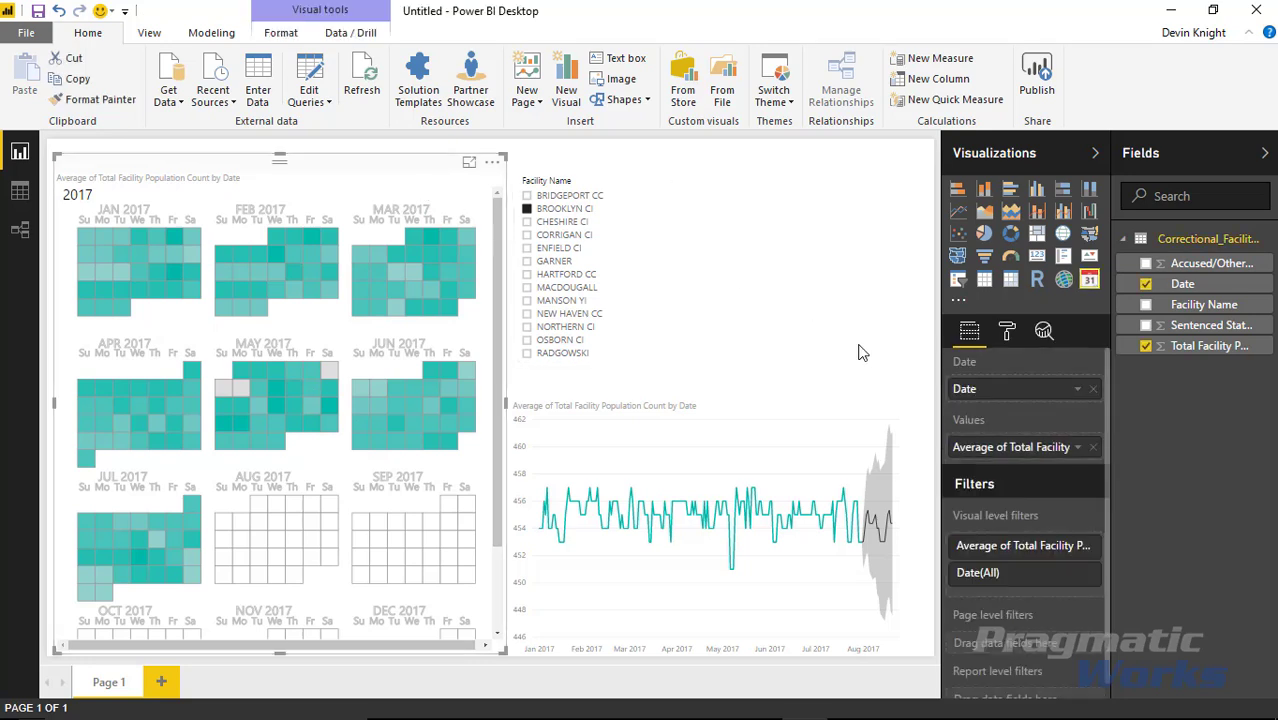
left_click(1008, 340)
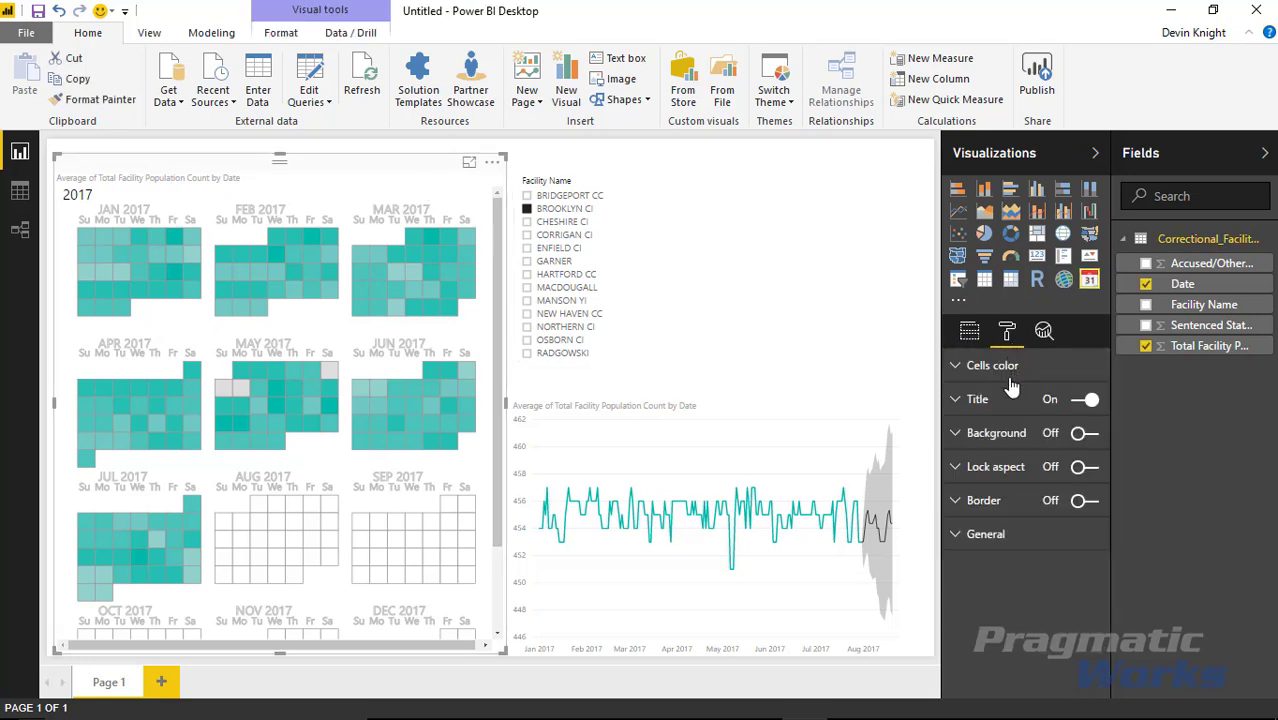
left_click(955, 368)
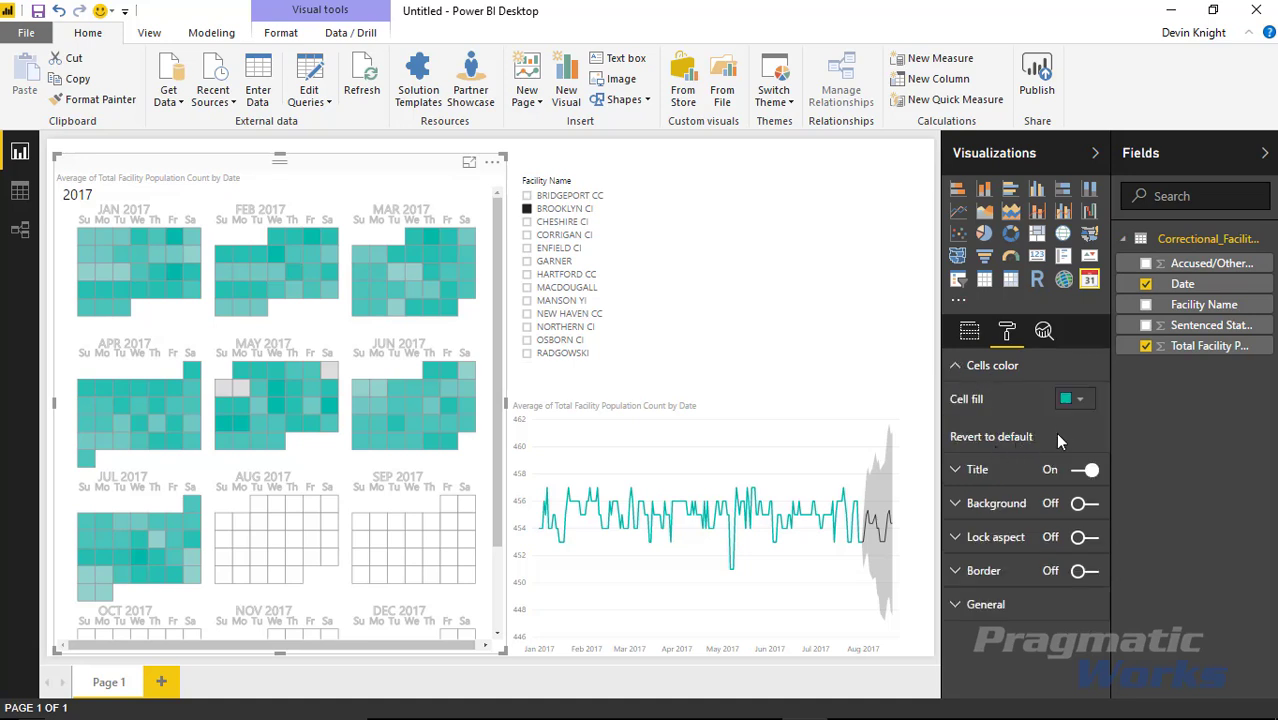
left_click(1080, 400)
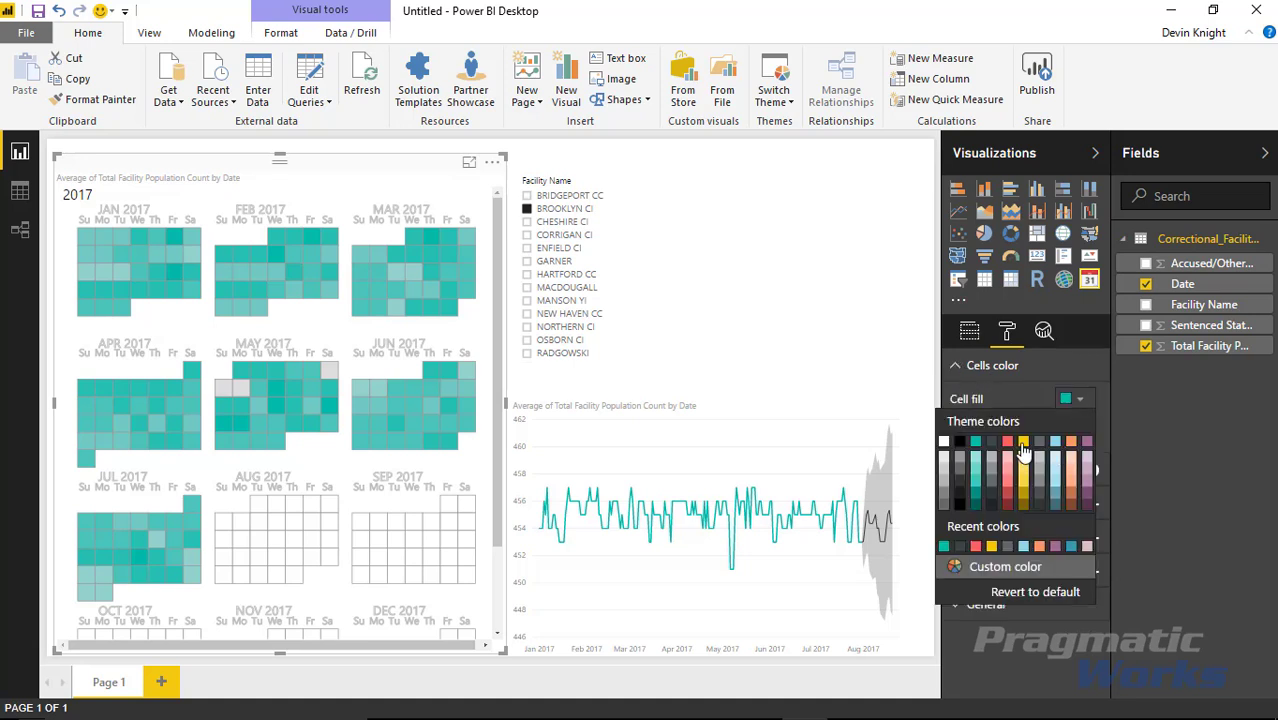
left_click(1032, 448)
left_click(1078, 400)
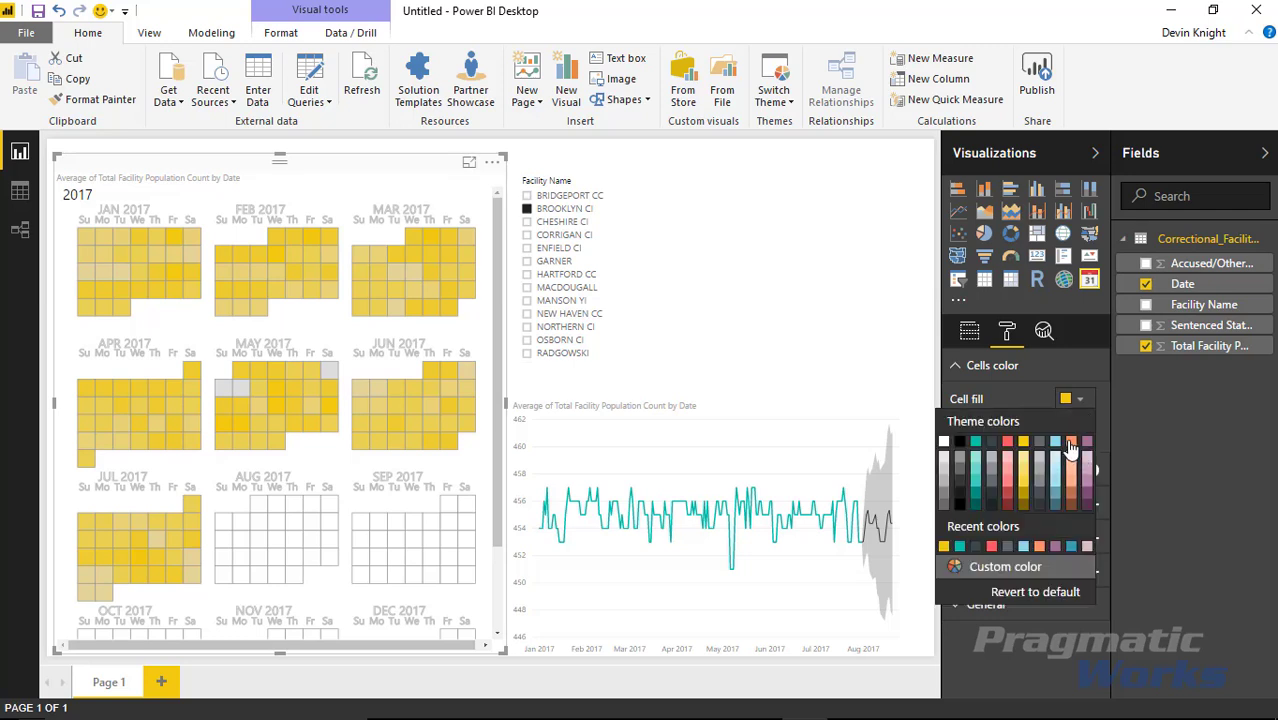
left_click(1069, 442)
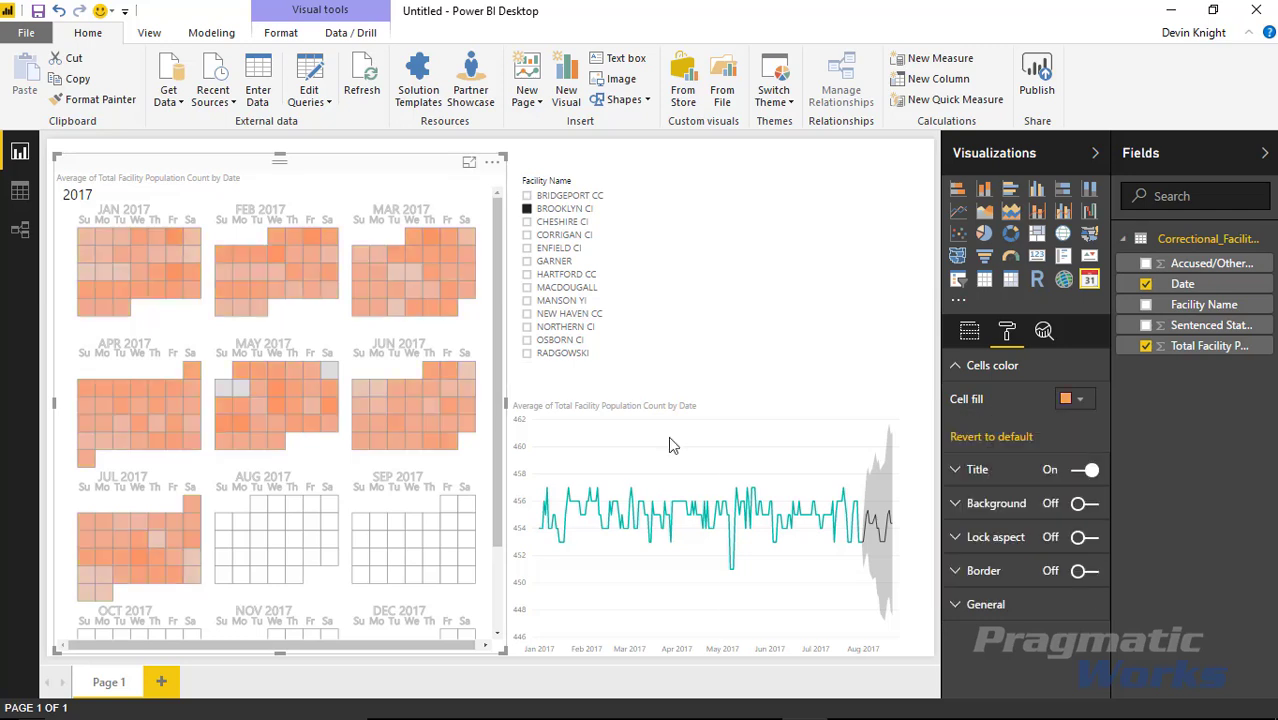
left_click(776, 318)
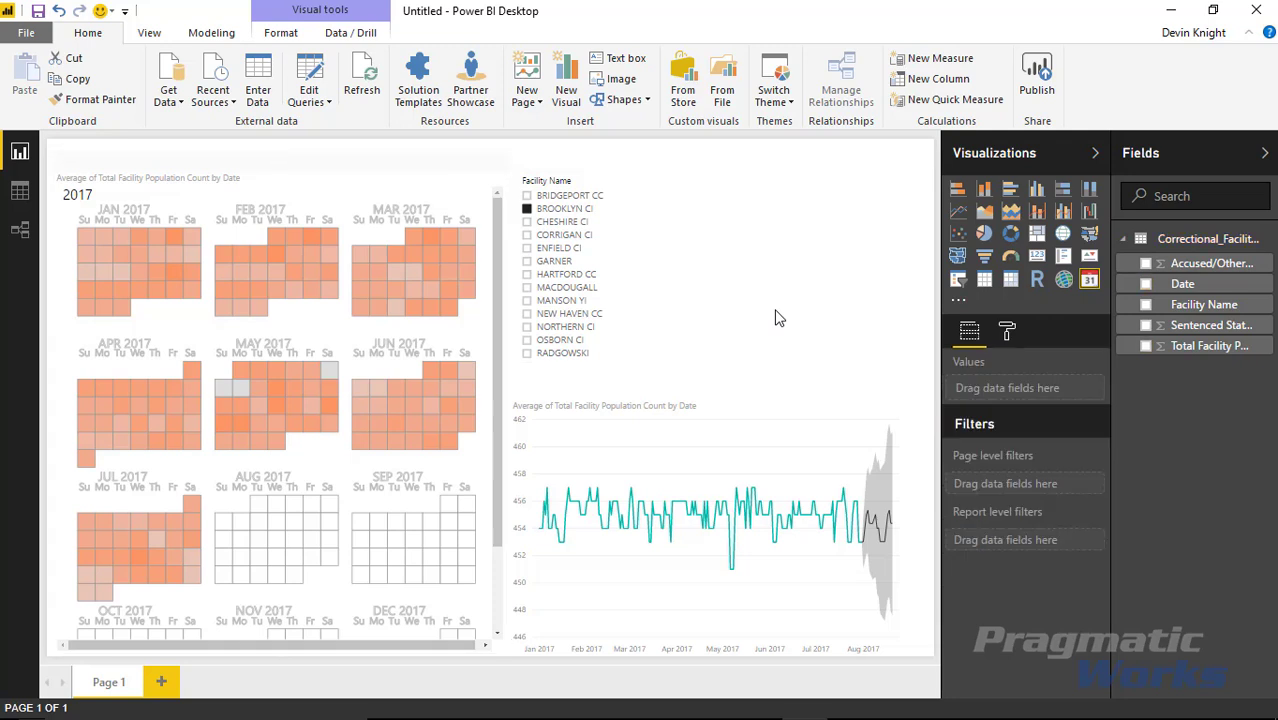
left_click(432, 195)
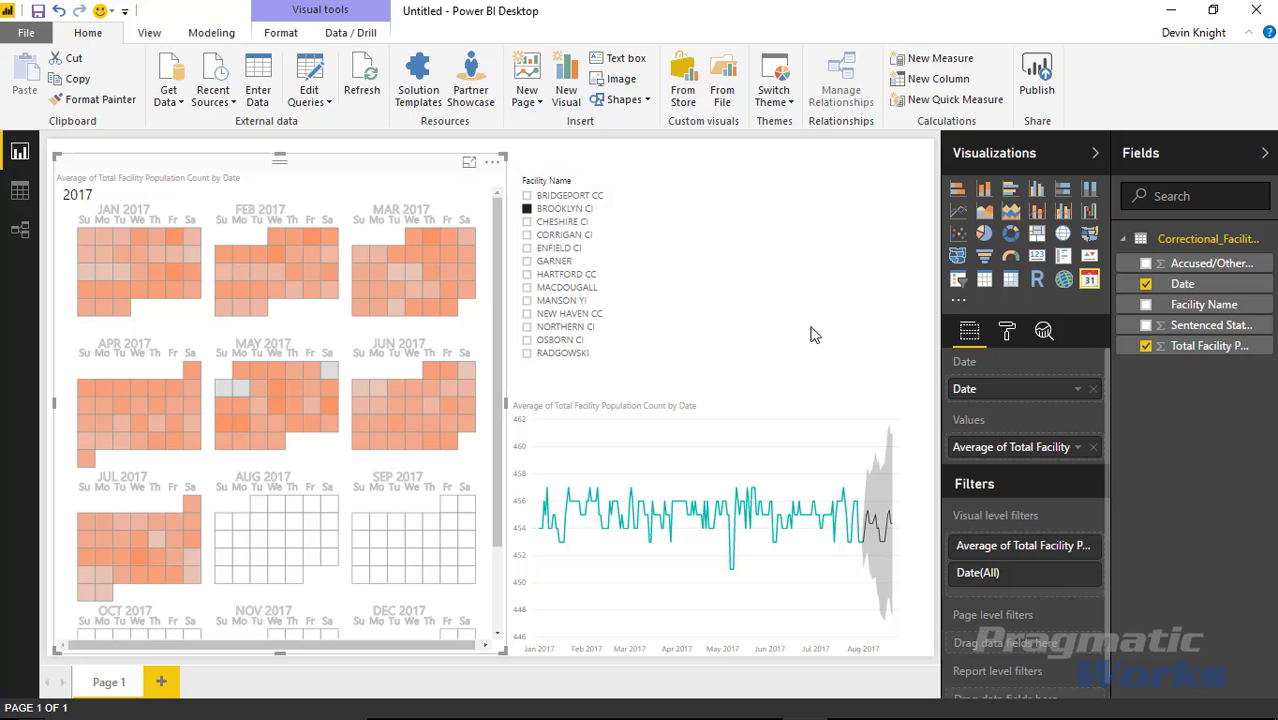
left_click(1007, 330)
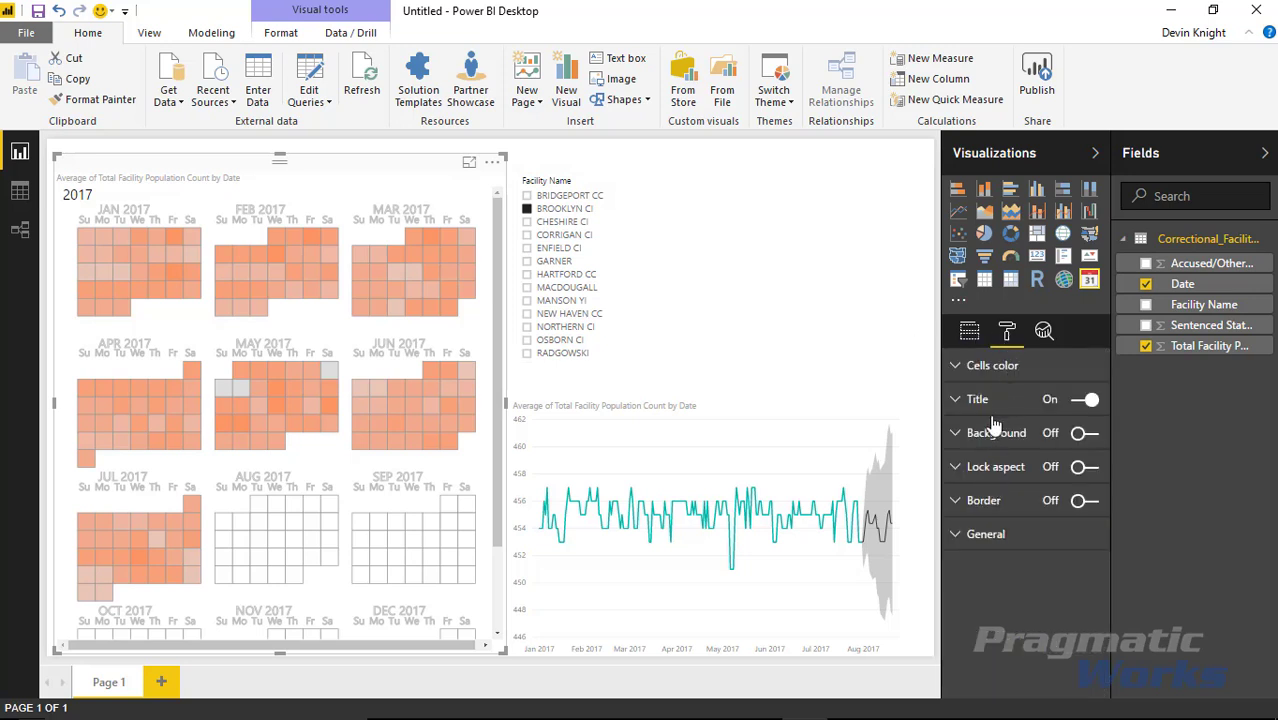